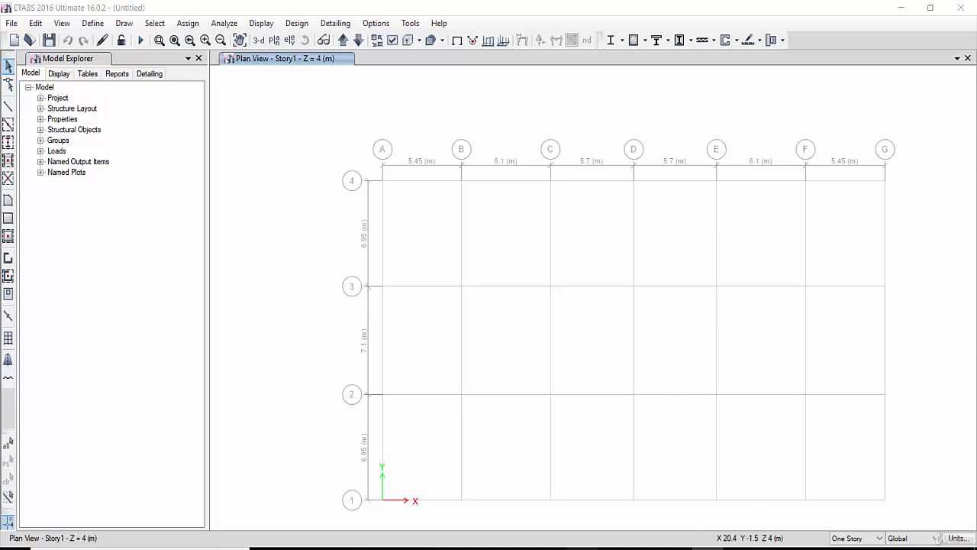
# Review the concrete and reinforcement strengths on the project description slide in PowerPoint, and return to ETABS
pyautogui.click(646, 539)
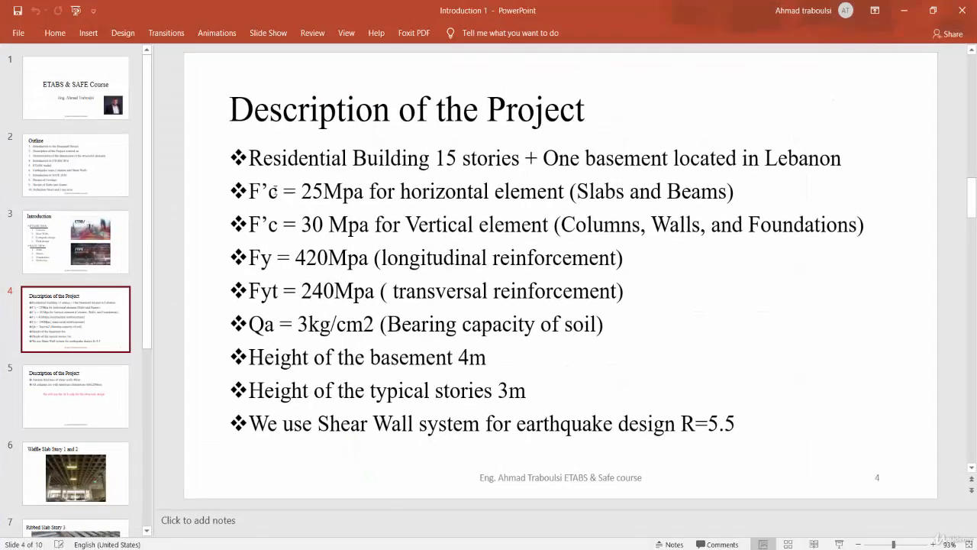
pyautogui.moveTo(249, 191); pyautogui.dragTo(630, 289)
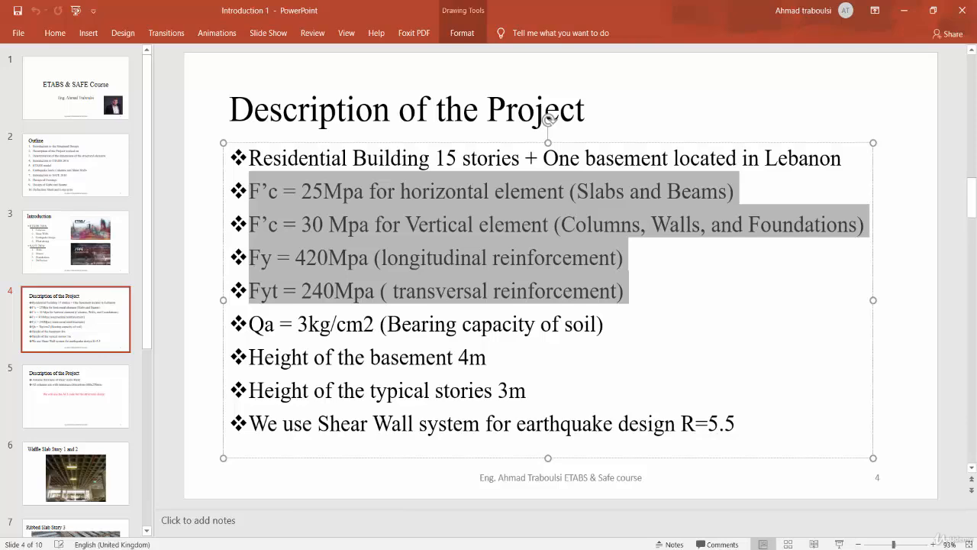
pyautogui.moveTo(644, 548)
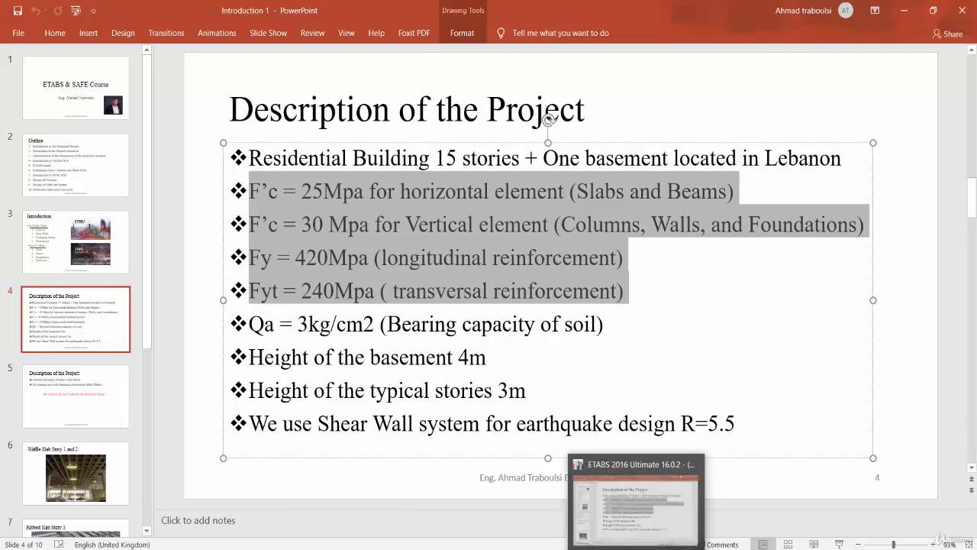
pyautogui.click(622, 548)
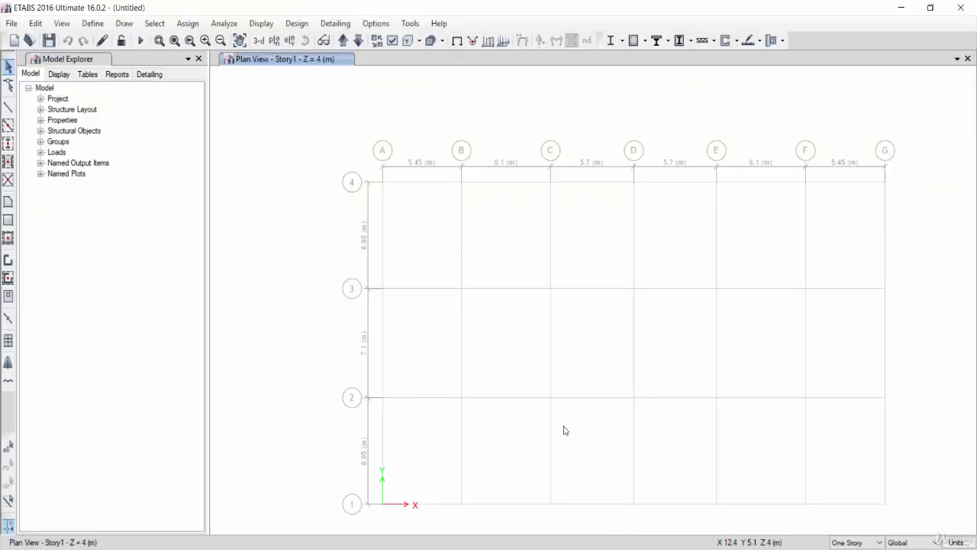
# Modify the 4000Psi concrete material: rename it F'c 25 and set its weight per unit volume to 25 kN/m³
pyautogui.click(92, 23)
pyautogui.click(91, 23)
pyautogui.click(88, 25)
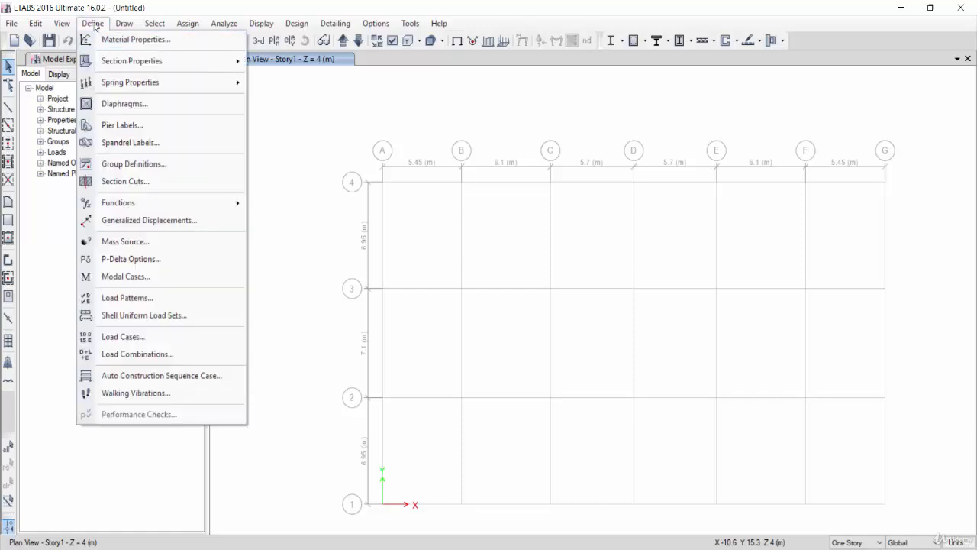
pyautogui.click(117, 42)
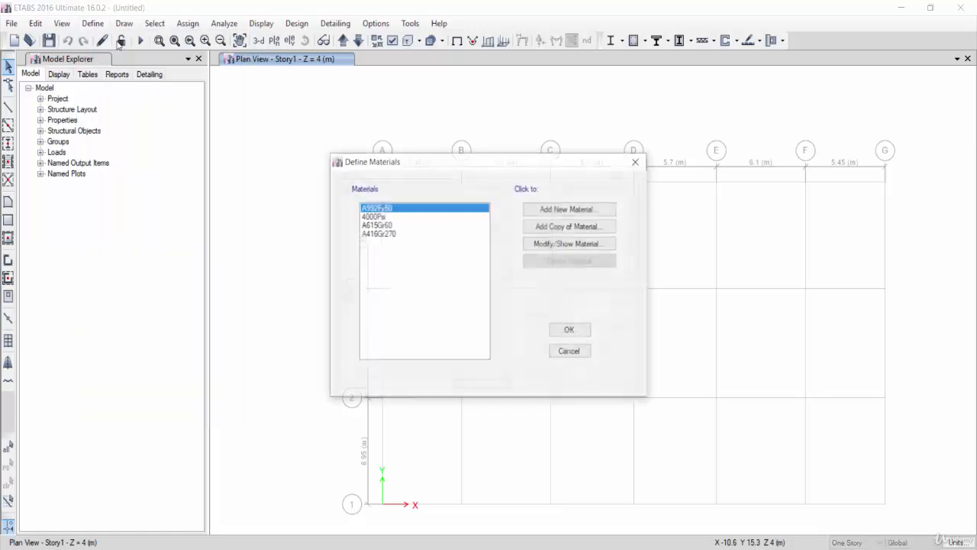
pyautogui.click(374, 216)
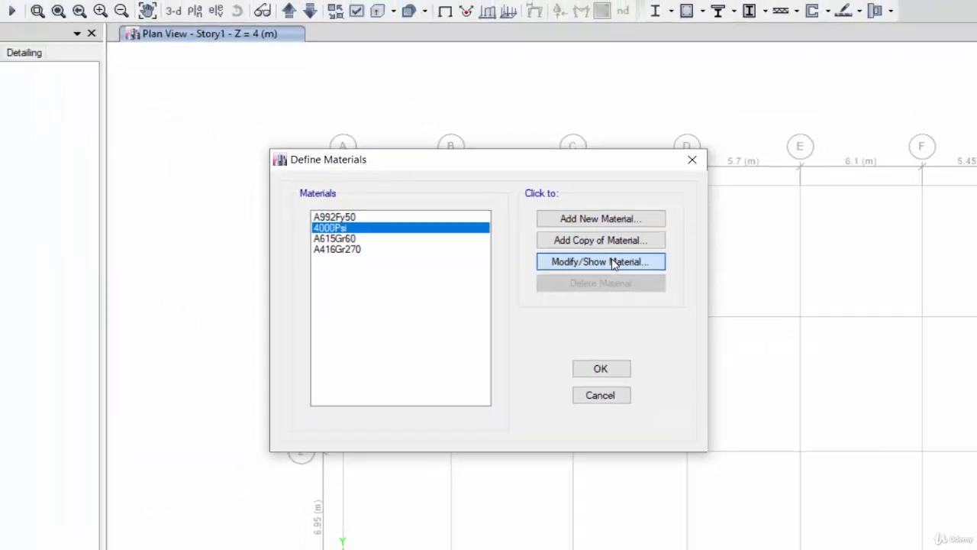
pyautogui.click(673, 253)
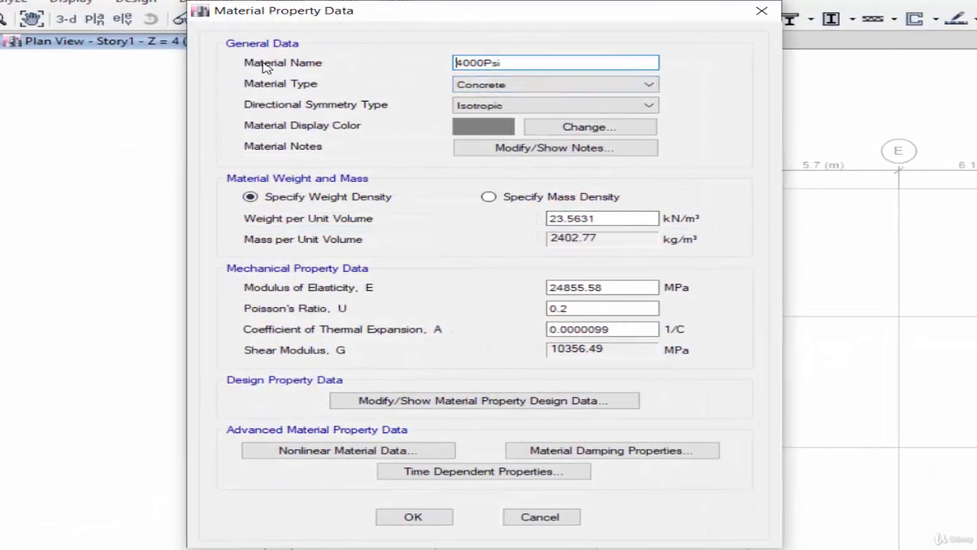
pyautogui.moveTo(366, 70); pyautogui.dragTo(323, 69)
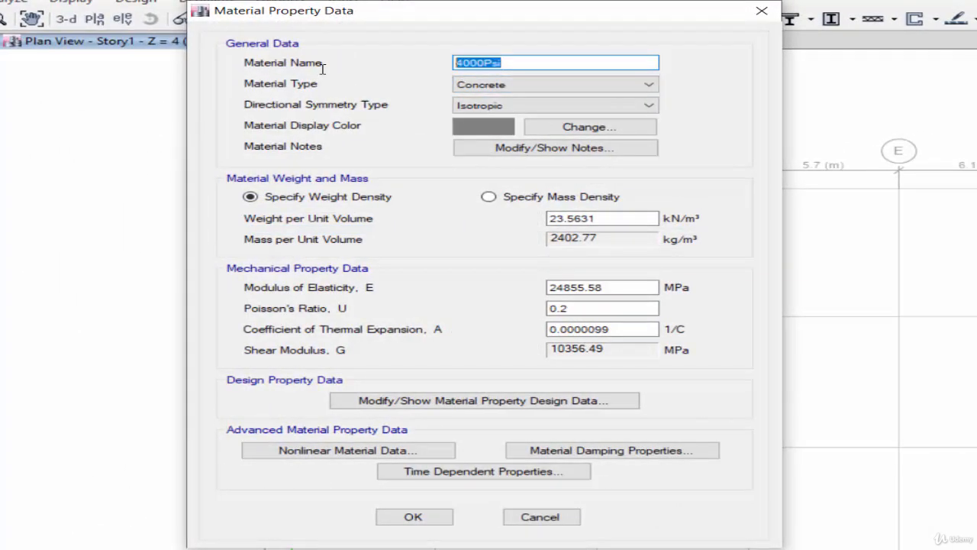
pyautogui.write("F'c 25")
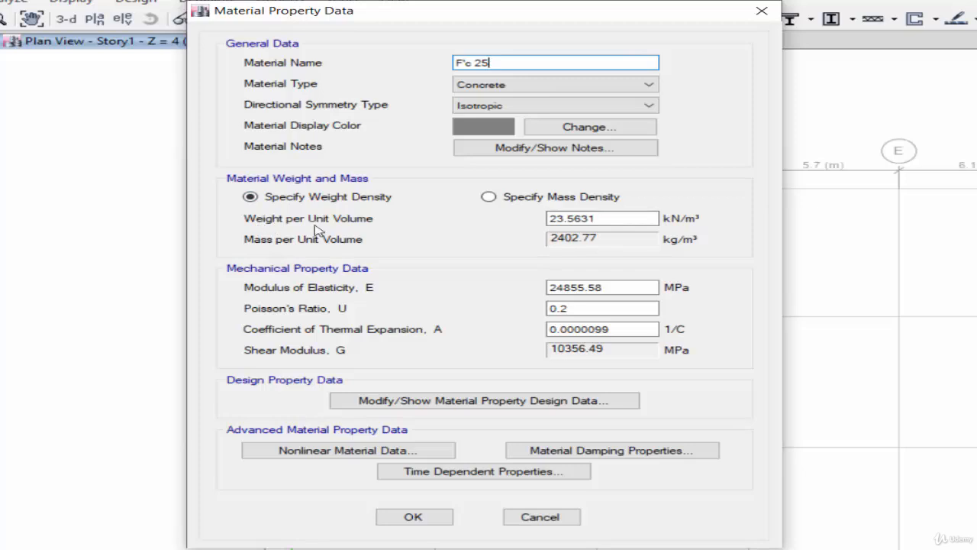
pyautogui.doubleClick(592, 218)
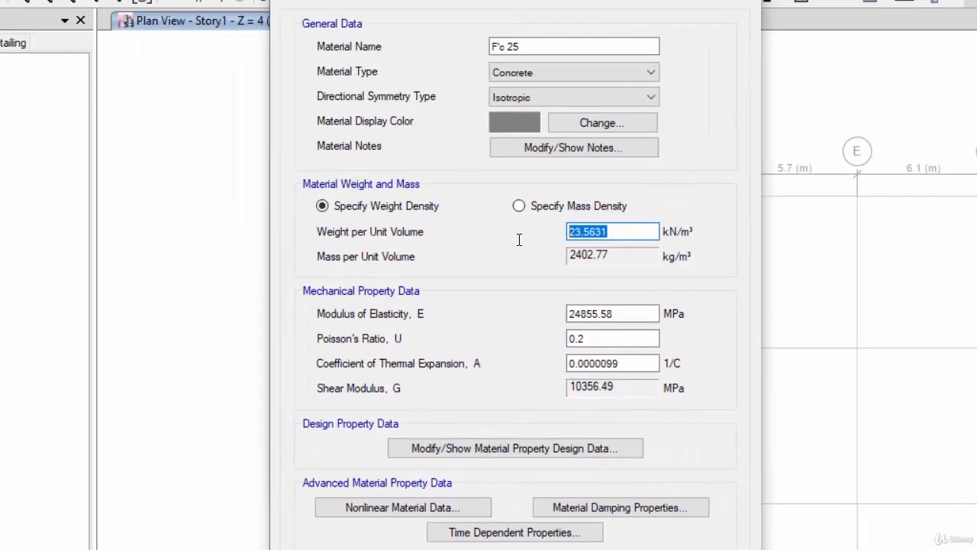
pyautogui.write('25')
# Calculate the modulus of elasticity for F'c 25 as 4700 × √25 in Calculator
pyautogui.doubleClick(595, 313)
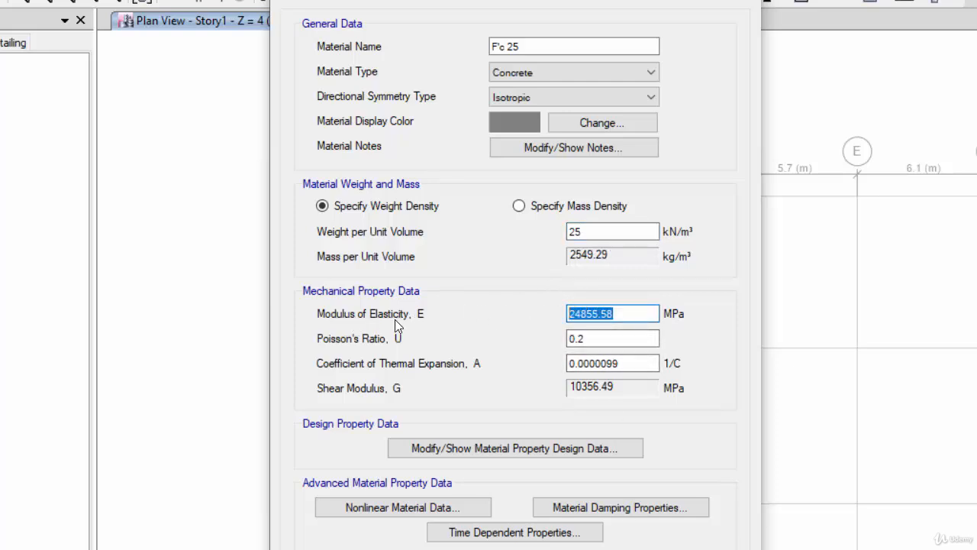
pyautogui.click(600, 313)
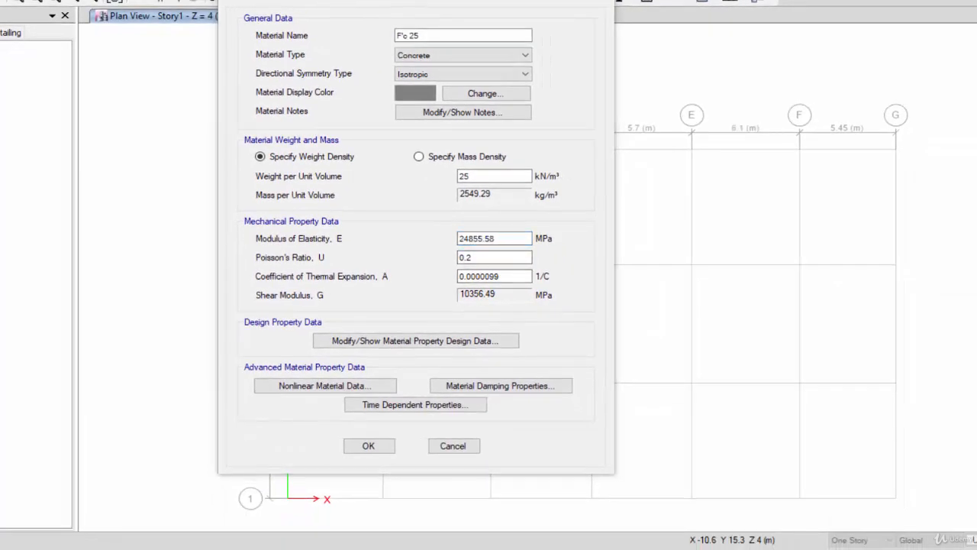
pyautogui.click(605, 548)
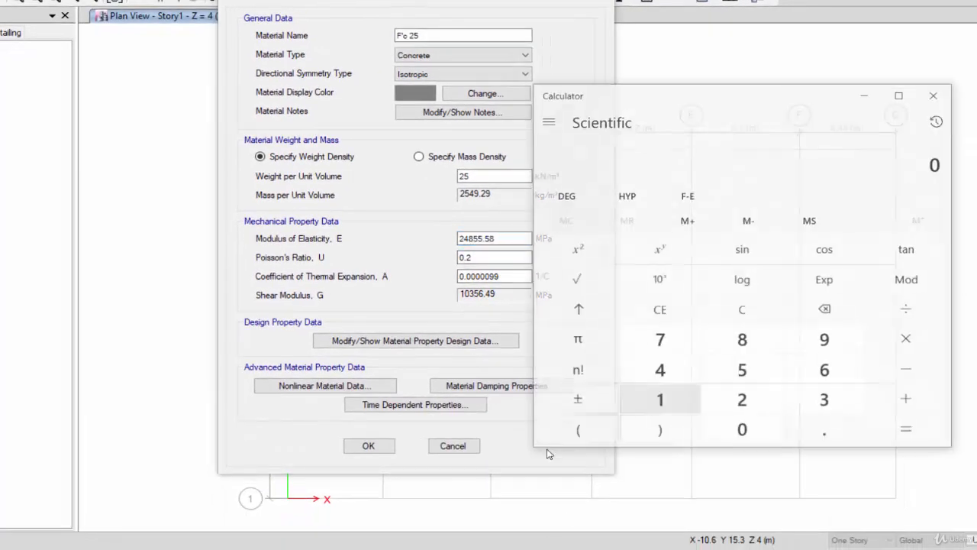
pyautogui.click(662, 374)
pyautogui.click(661, 342)
pyautogui.doubleClick(745, 445)
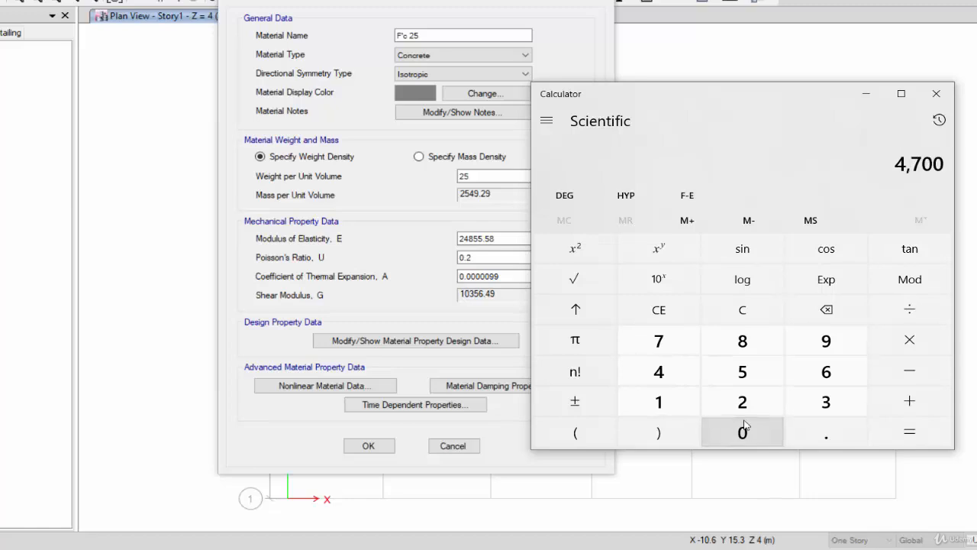
pyautogui.click(909, 342)
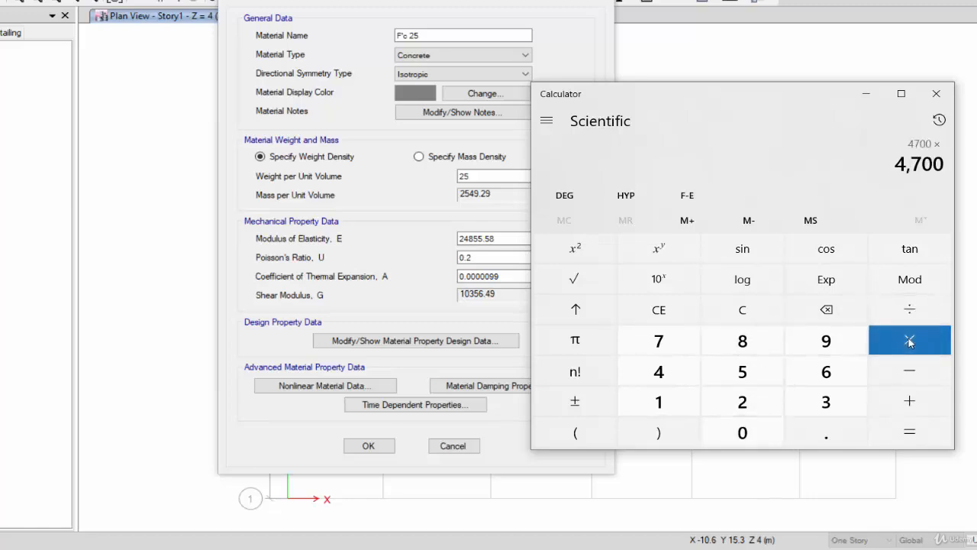
pyautogui.click(729, 400)
pyautogui.click(742, 372)
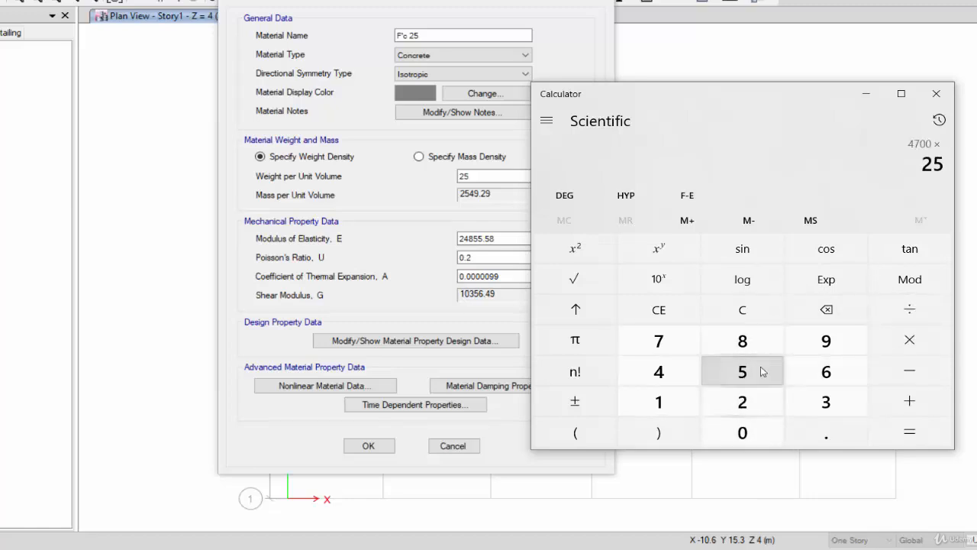
pyautogui.click(589, 282)
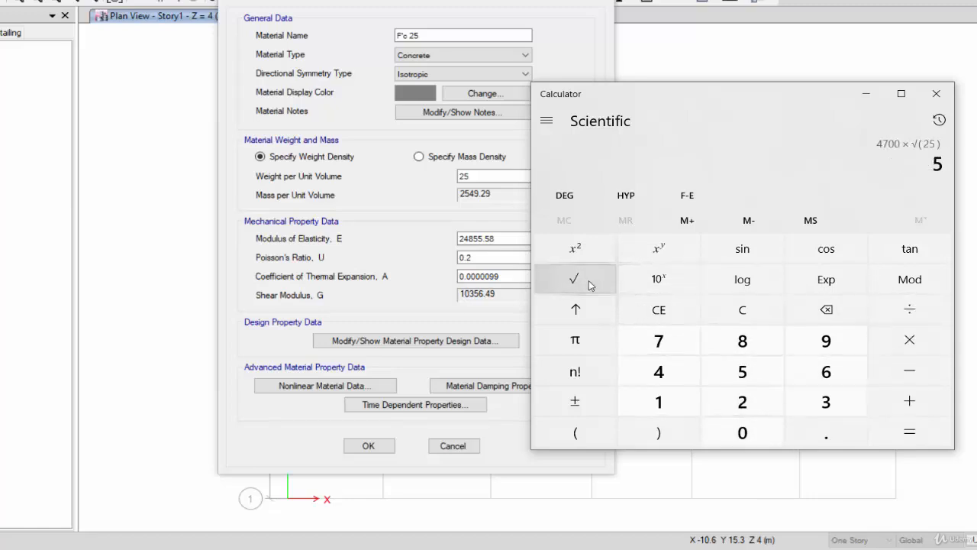
pyautogui.click(922, 446)
# Return to ETABS and set the F'c 25 material's modulus of elasticity to 23500 MPa
pyautogui.moveTo(751, 95); pyautogui.dragTo(849, 82)
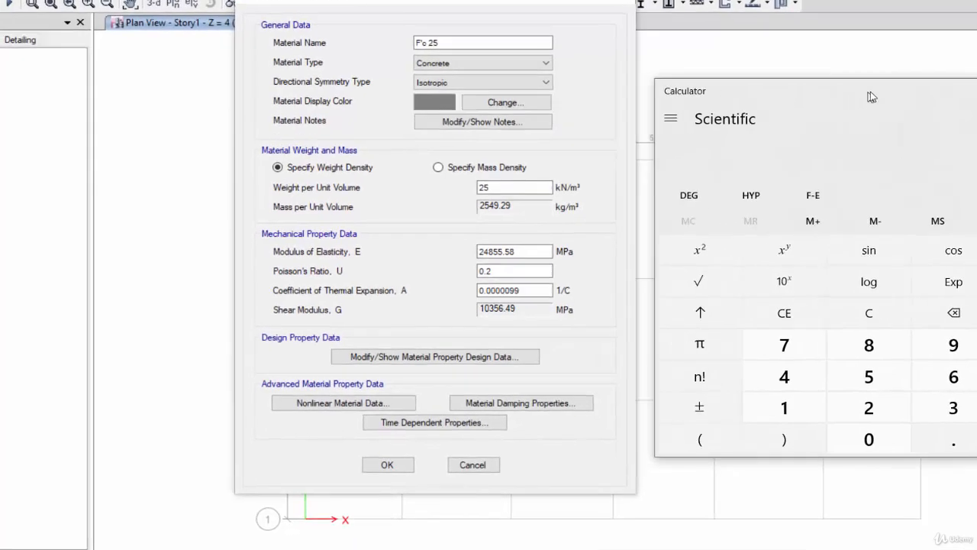
pyautogui.moveTo(517, 239); pyautogui.dragTo(445, 243)
pyautogui.write('2')
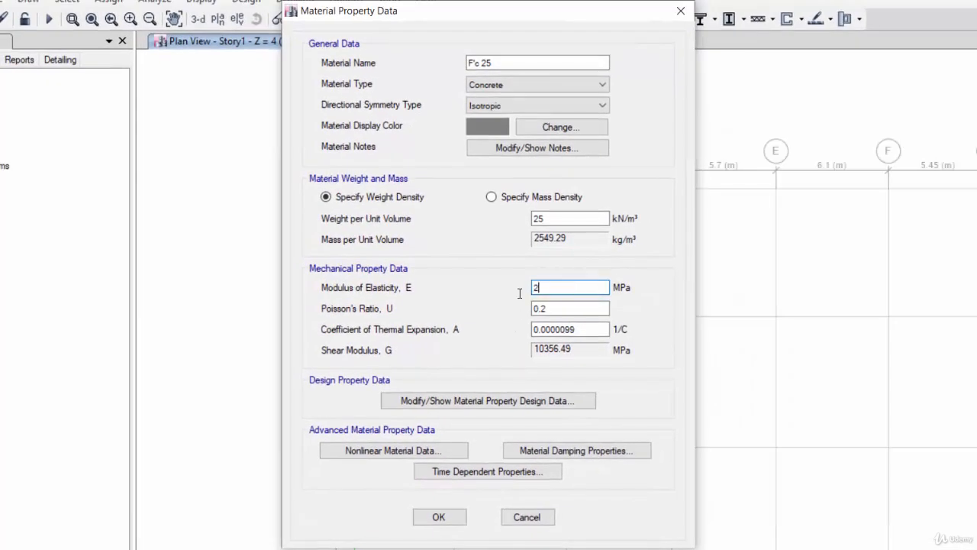
pyautogui.write('3500')
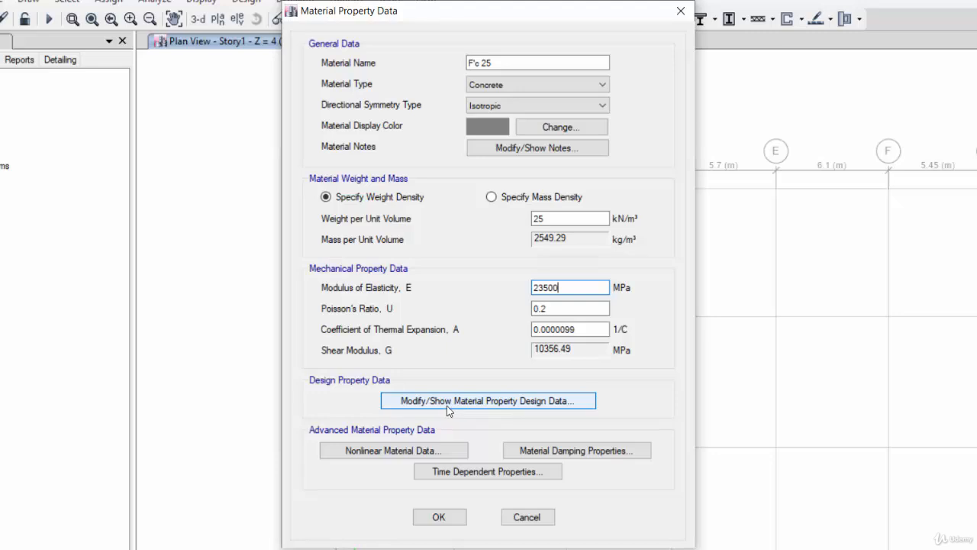
# Set the specified compressive strength of F'c 25 to 25 MPa in its design data and accept the material
pyautogui.click(536, 400)
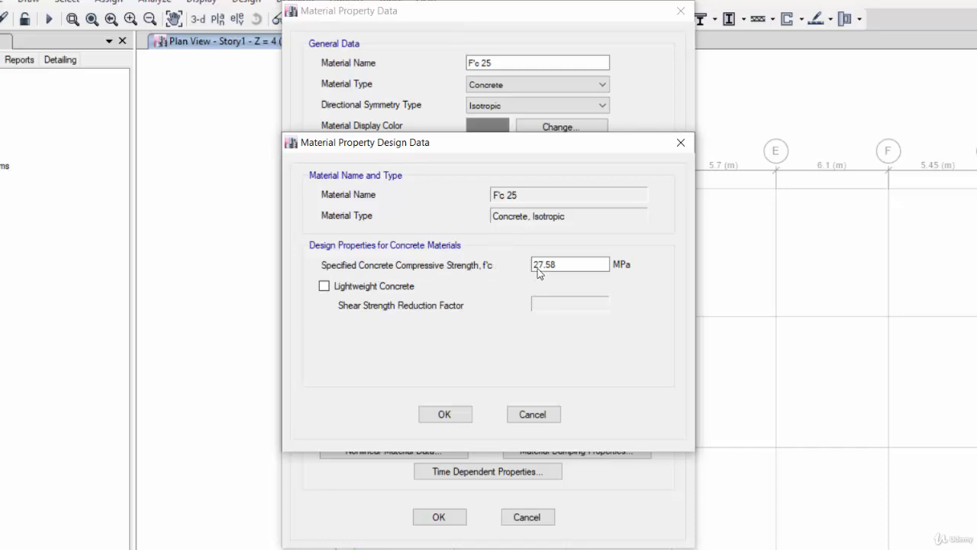
pyautogui.moveTo(565, 264); pyautogui.dragTo(513, 261)
pyautogui.write('25')
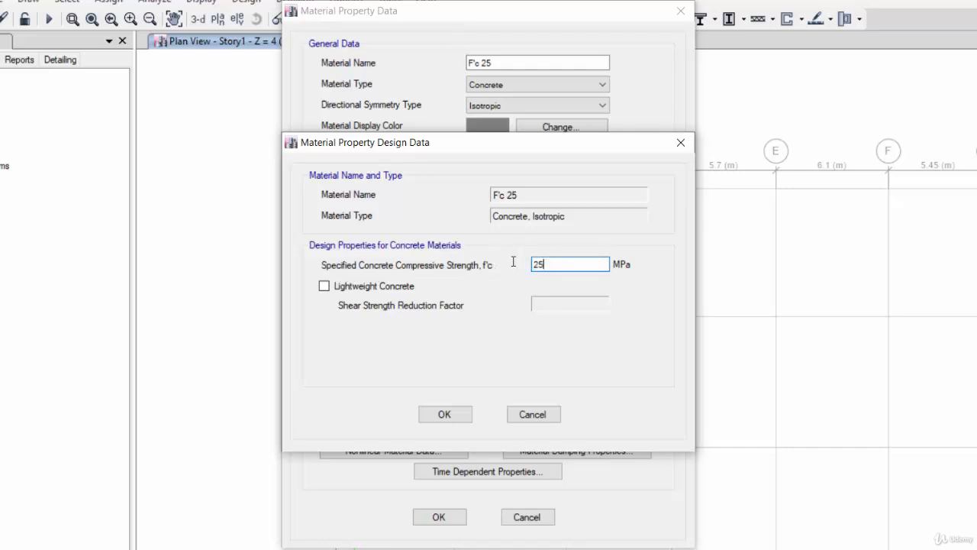
pyautogui.click(448, 414)
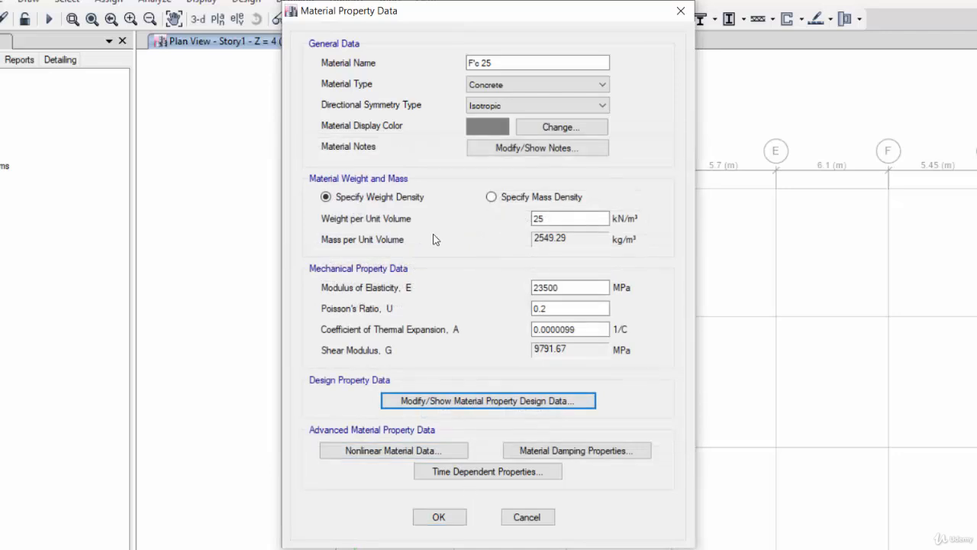
pyautogui.click(442, 517)
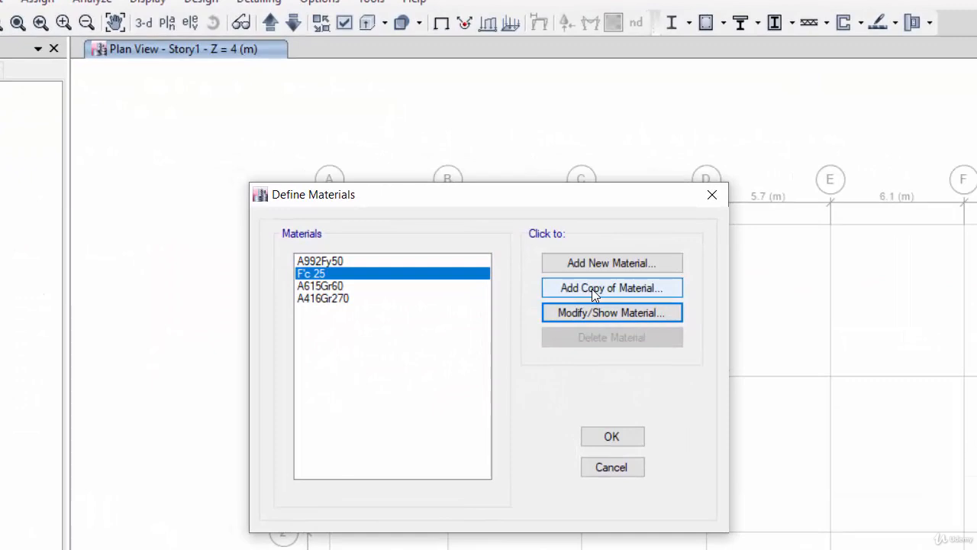
# Add a copy of the F'c 25 material and name it F'c 30
pyautogui.click(593, 289)
pyautogui.write('Mat')
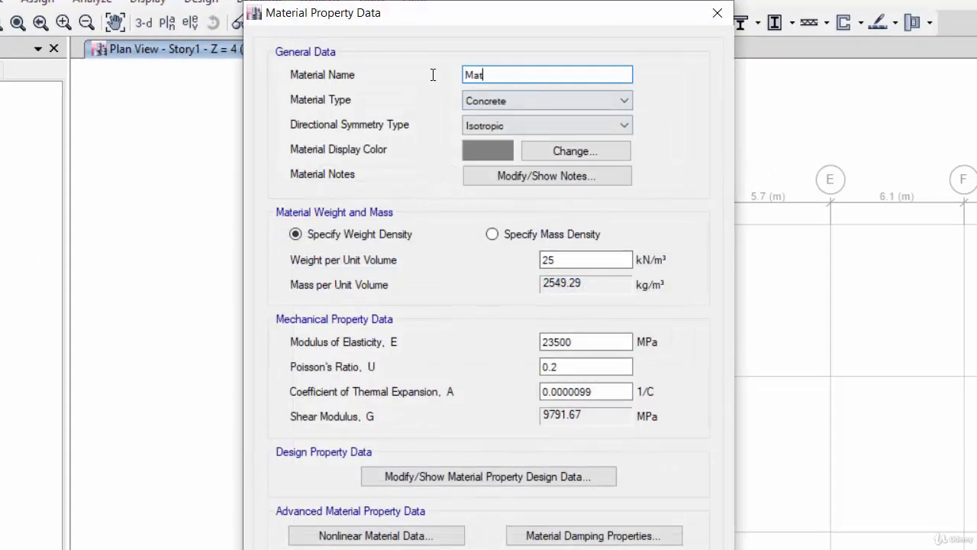
pyautogui.hotkey('shift', 'Home')
pyautogui.write('F')
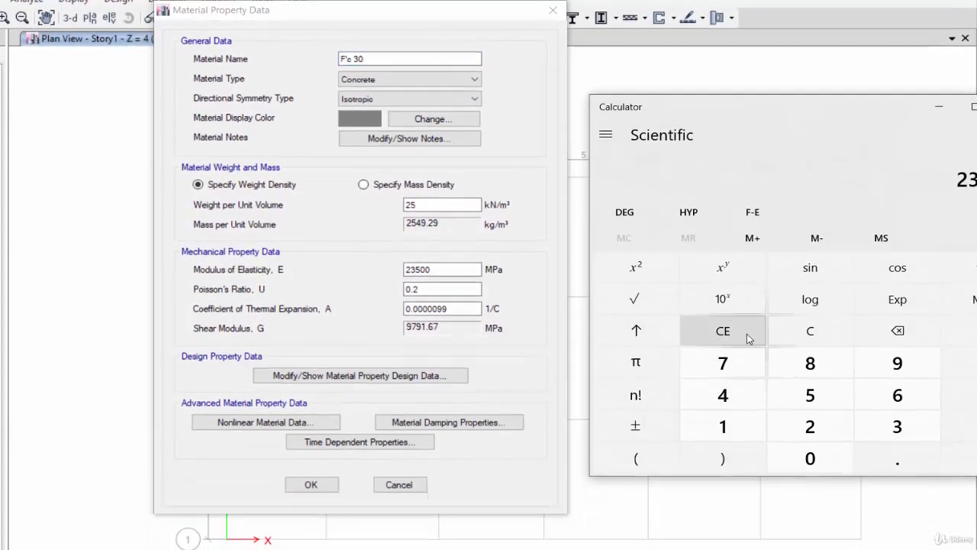
# Calculate the modulus of elasticity for F'c 30 as 4700 × √30 in Calculator
pyautogui.click(828, 319)
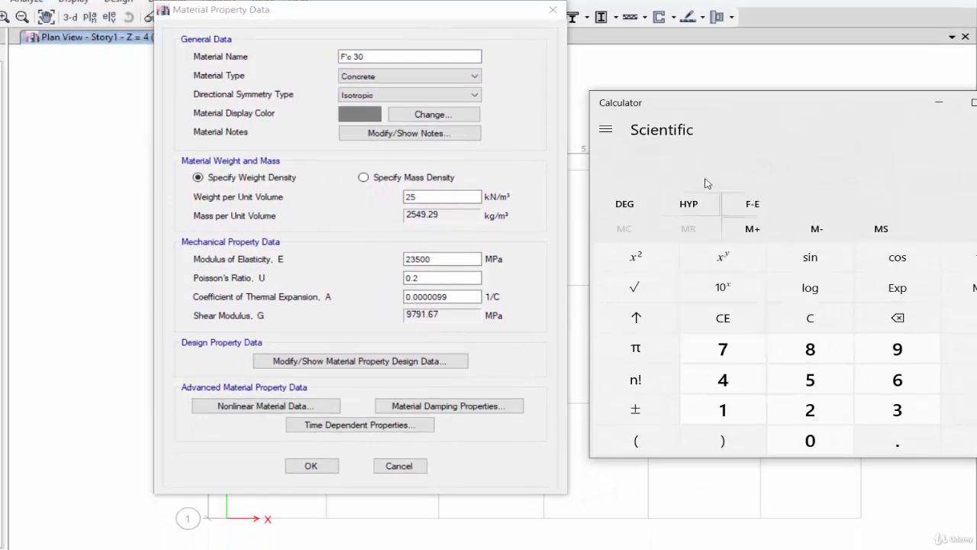
pyautogui.moveTo(669, 106); pyautogui.dragTo(591, 105)
pyautogui.click(645, 379)
pyautogui.click(644, 348)
pyautogui.click(732, 440)
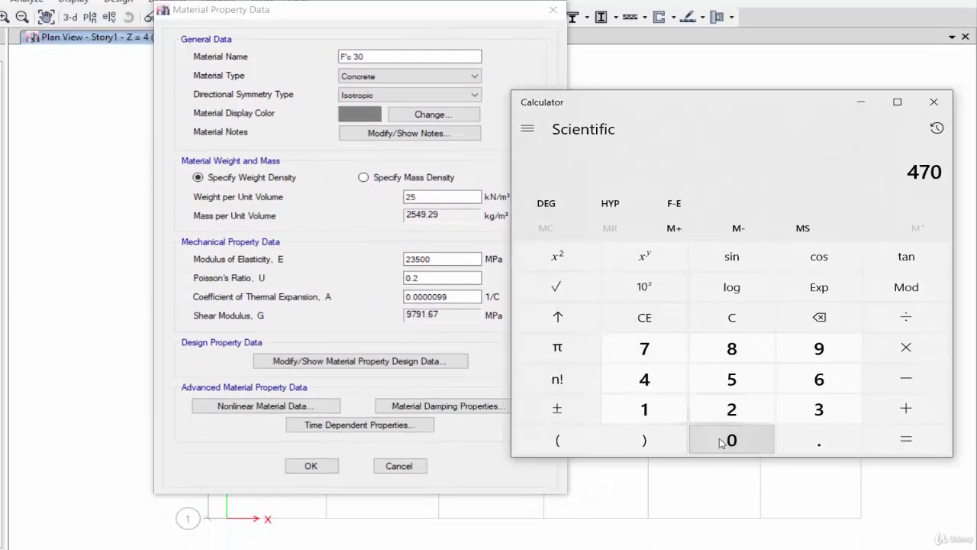
pyautogui.click(732, 440)
pyautogui.click(890, 357)
pyautogui.click(901, 353)
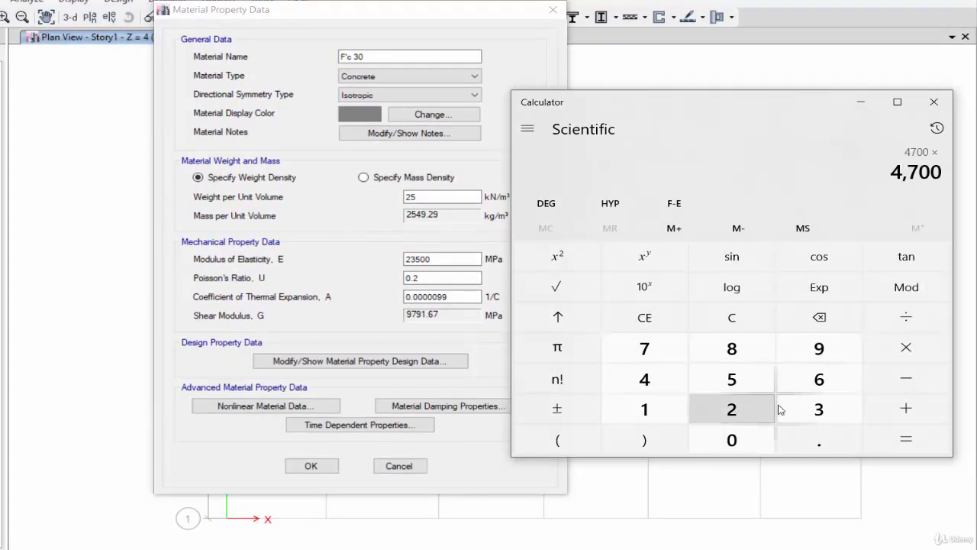
pyautogui.click(799, 405)
pyautogui.click(743, 435)
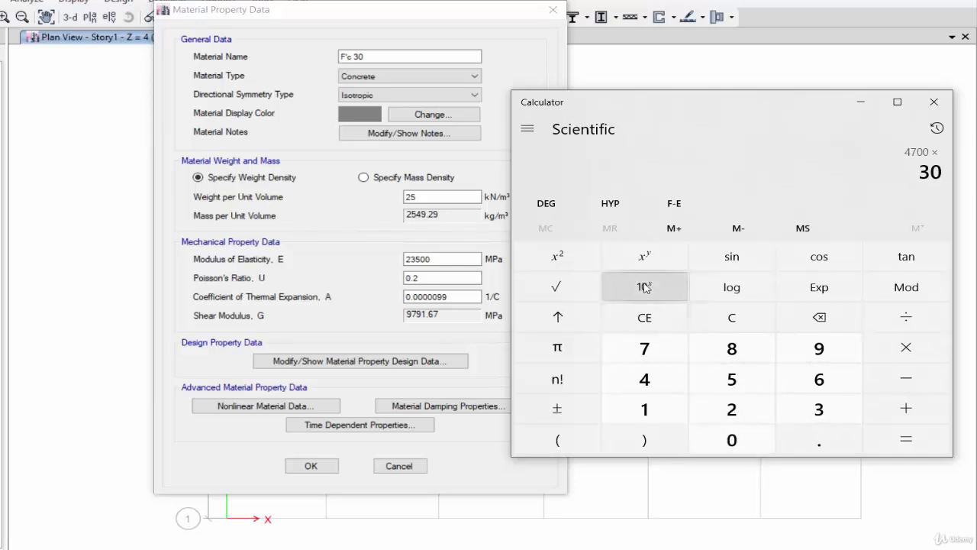
pyautogui.click(585, 286)
pyautogui.click(905, 439)
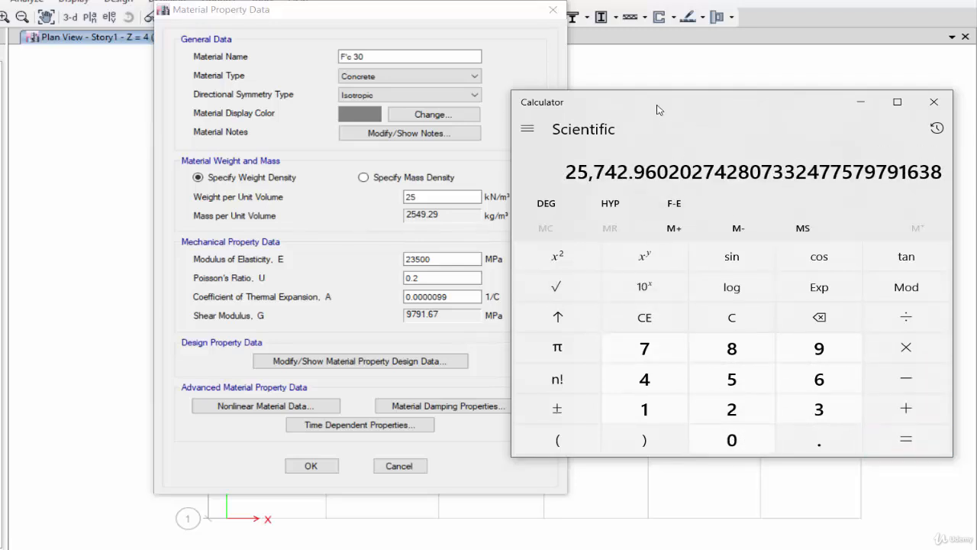
# Return to ETABS and set the F'c 30 material's modulus of elasticity to 25742 MPa
pyautogui.moveTo(645, 113); pyautogui.dragTo(701, 109)
pyautogui.moveTo(441, 261); pyautogui.dragTo(371, 260)
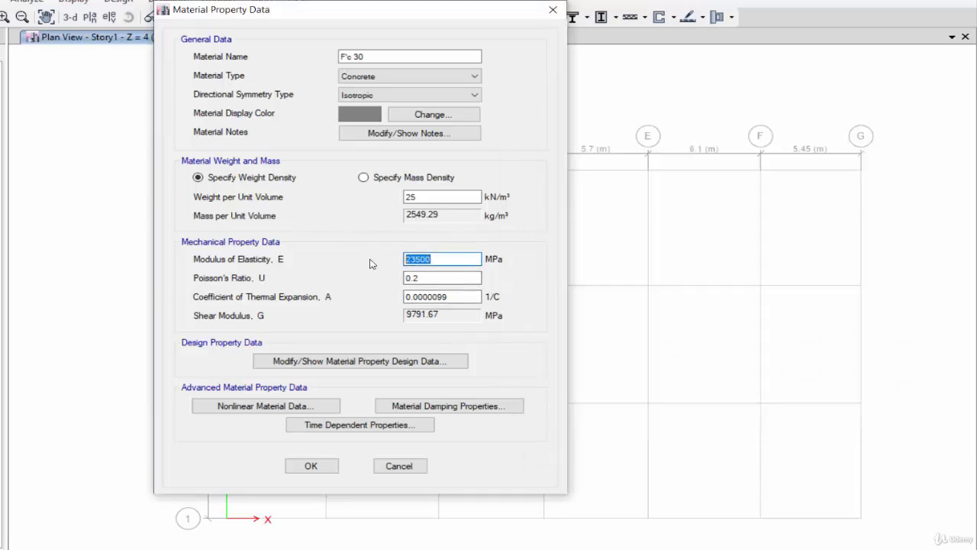
pyautogui.hotkey('alt', 'Tab')
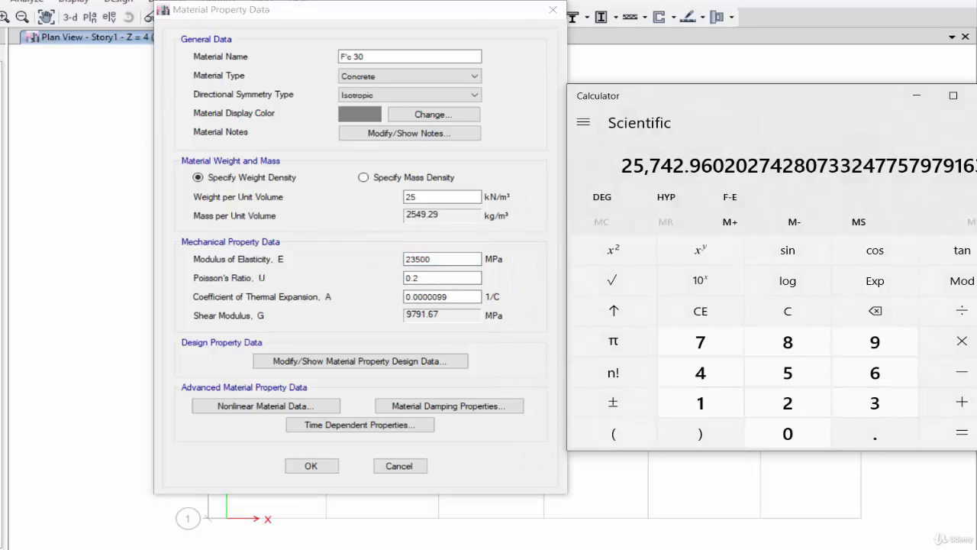
pyautogui.hotkey('alt', 'Tab')
pyautogui.write('2574')
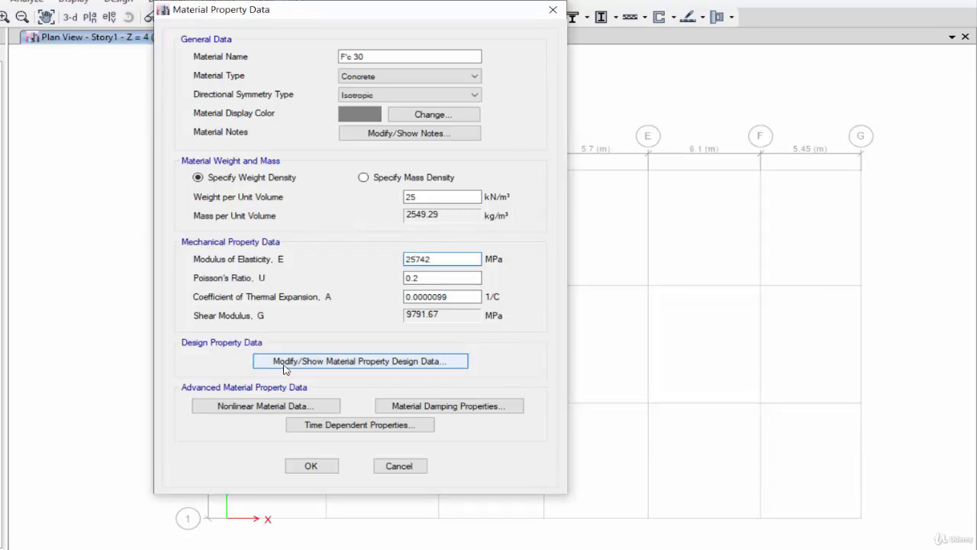
# Set the specified compressive strength of F'c 30 to 30 MPa in its design data and accept the material
pyautogui.click(332, 368)
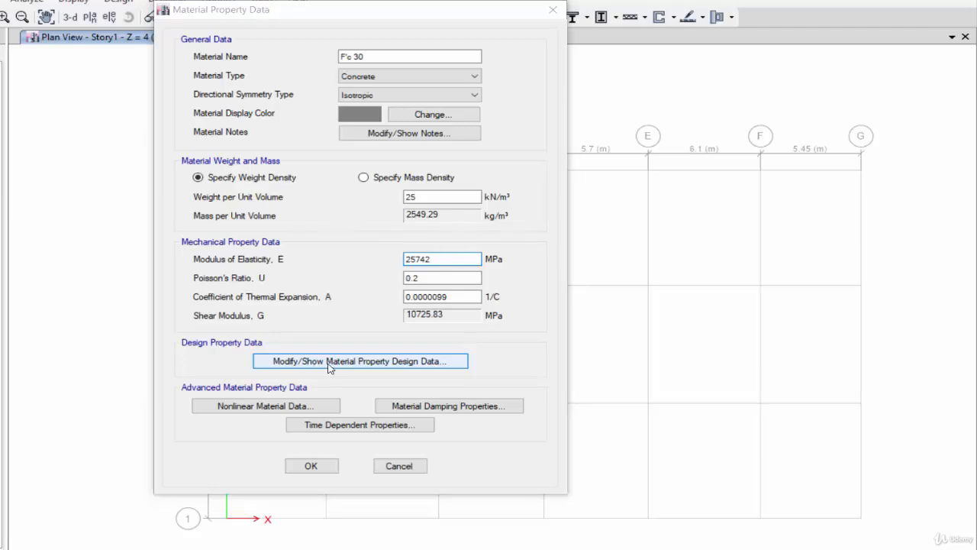
pyautogui.write('30')
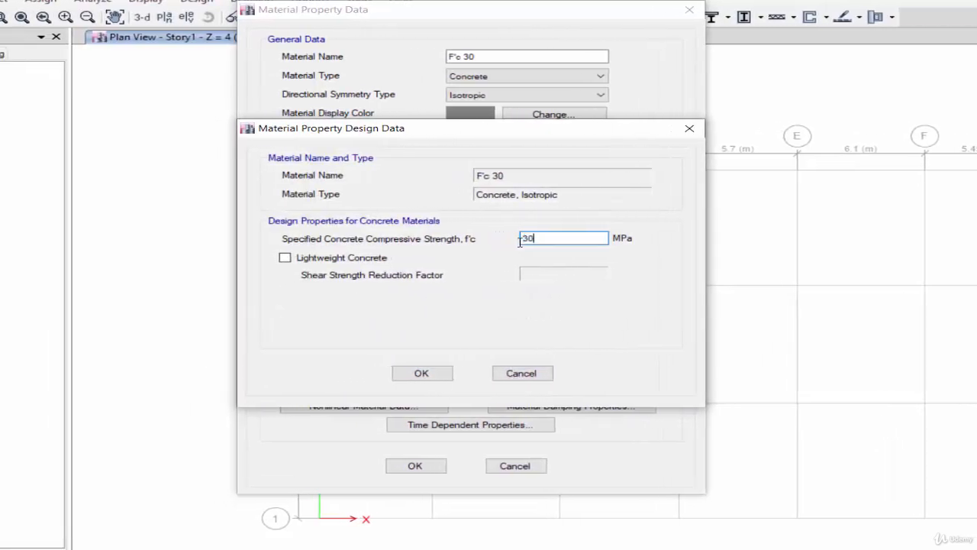
pyautogui.click(358, 371)
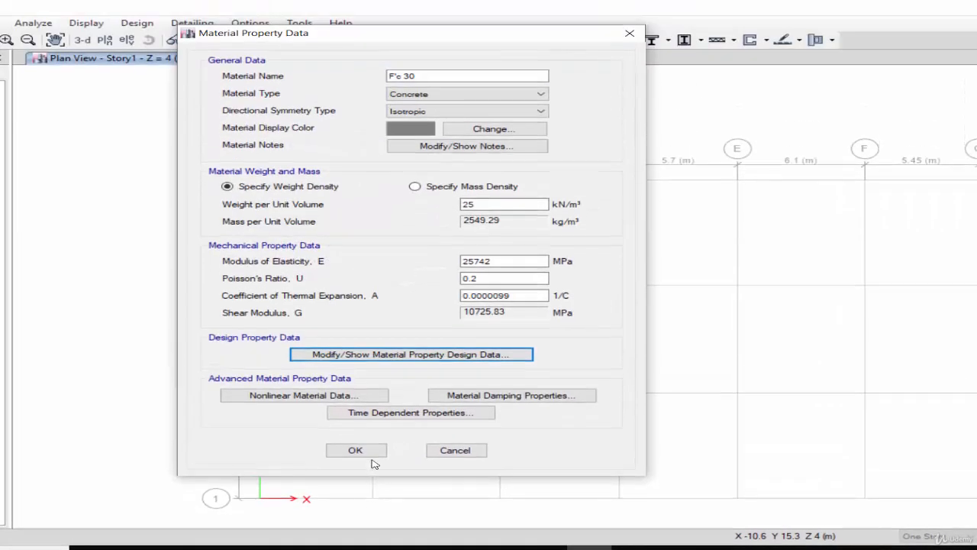
pyautogui.click(370, 452)
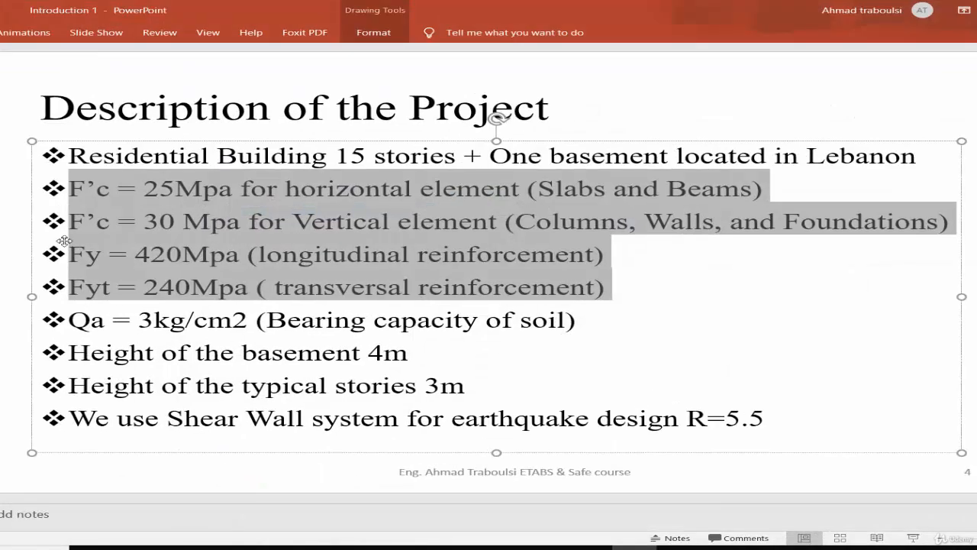
# Highlight the Fy and Fyt lines in the PowerPoint project description, and rename the A615Gr60 rebar material as T 420 in ETABS
pyautogui.click(71, 247)
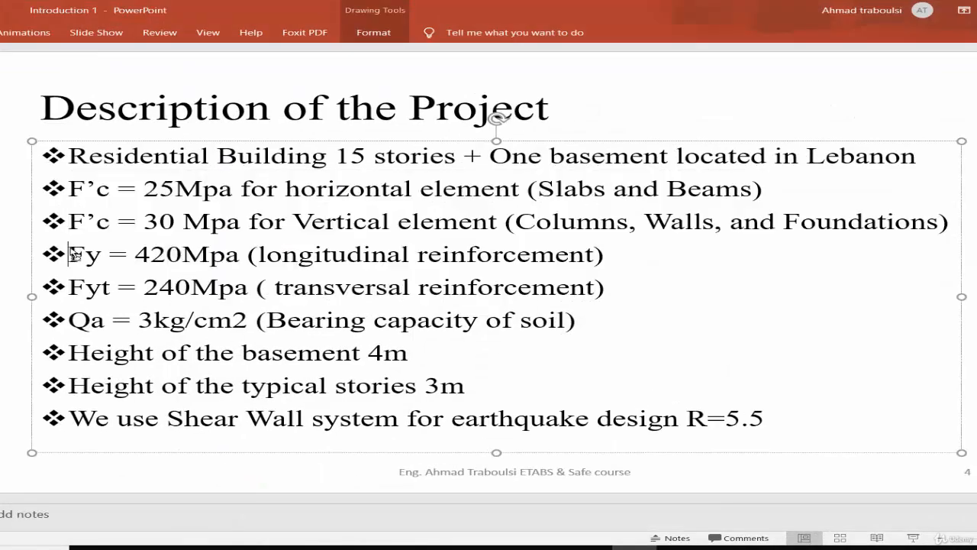
pyautogui.moveTo(71, 248); pyautogui.dragTo(647, 283)
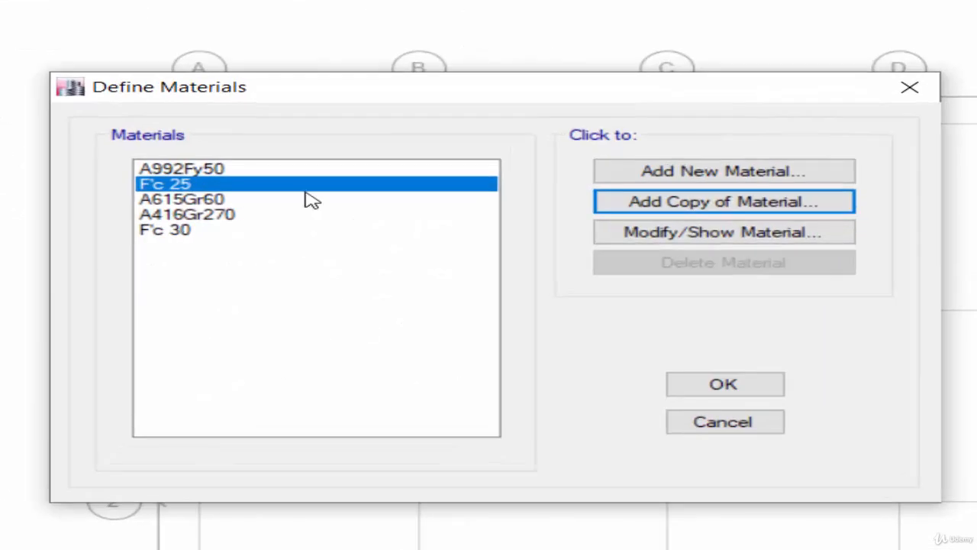
pyautogui.click(213, 200)
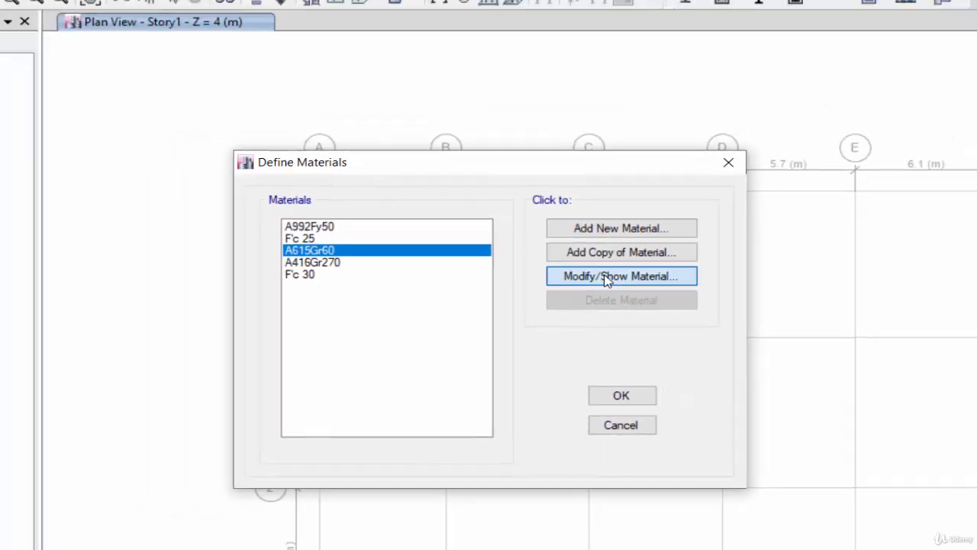
pyautogui.click(721, 232)
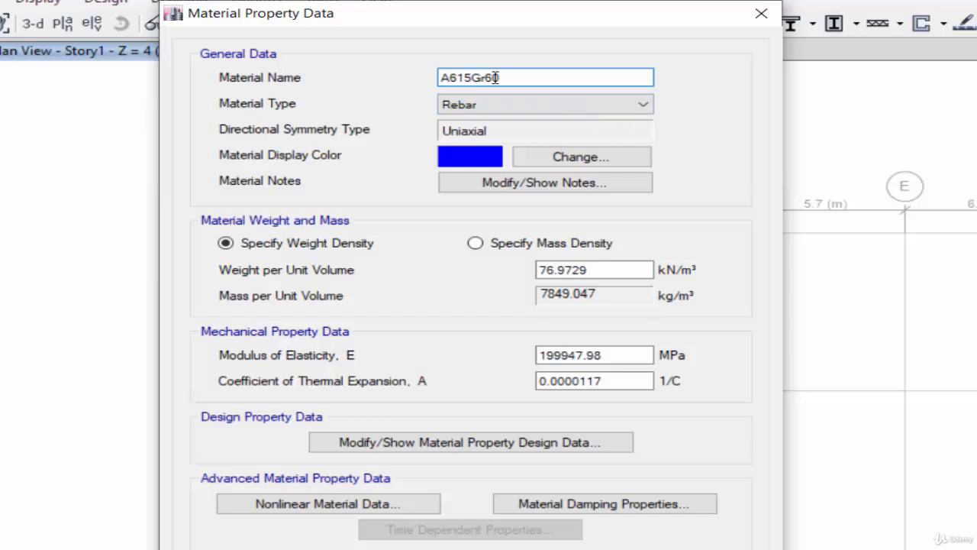
pyautogui.moveTo(538, 77); pyautogui.dragTo(387, 76)
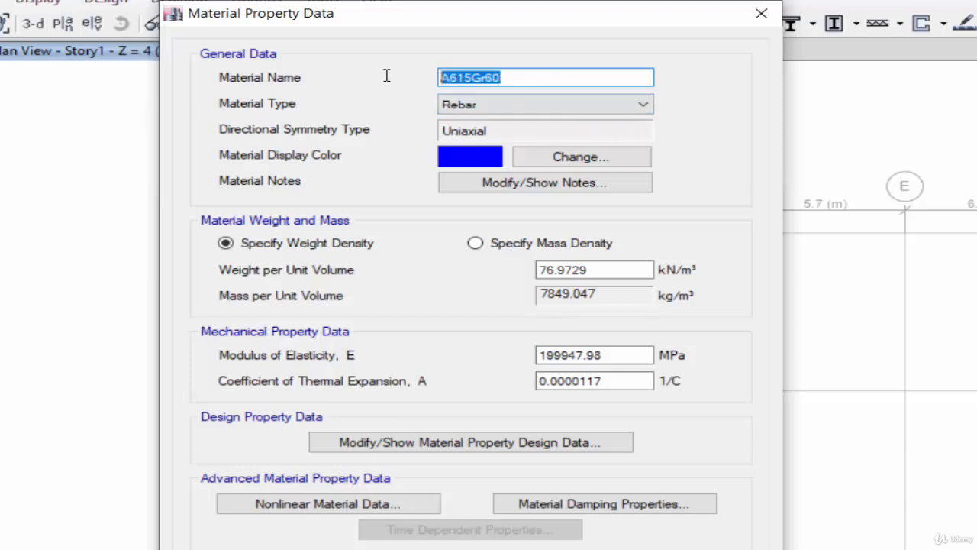
pyautogui.write('T')
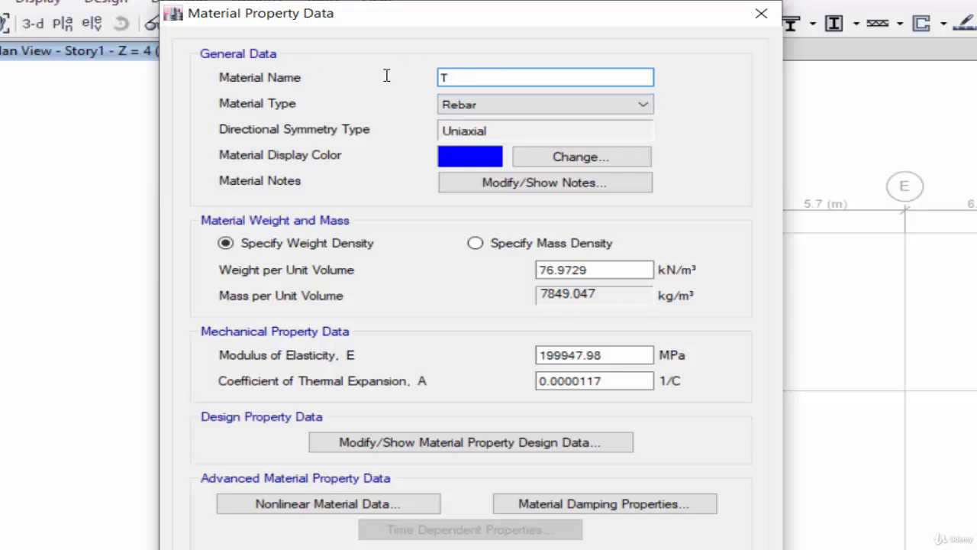
pyautogui.write(' 420')
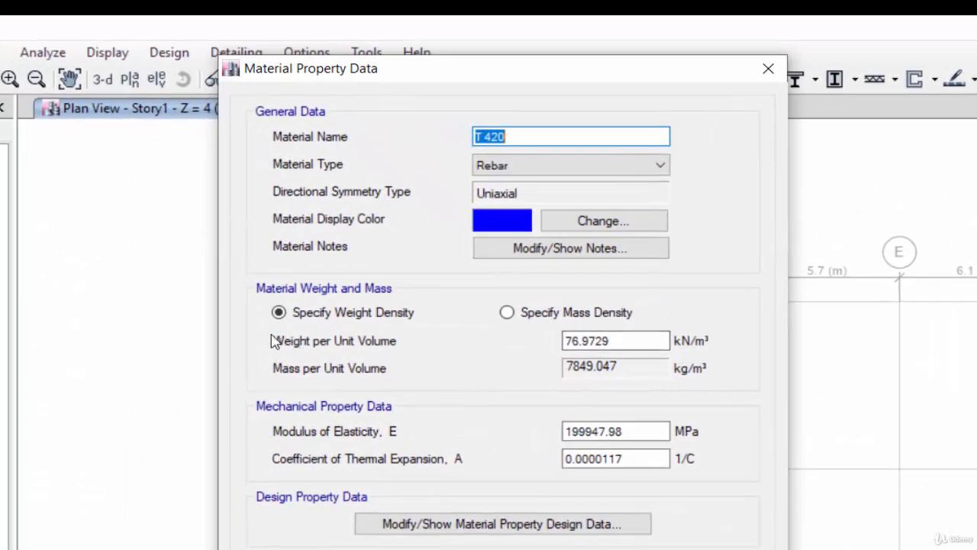
# Set the T 420 material's weight per unit volume to 78 kN/m³ and its modulus of elasticity to 200000 MPa
pyautogui.moveTo(618, 338); pyautogui.dragTo(542, 340)
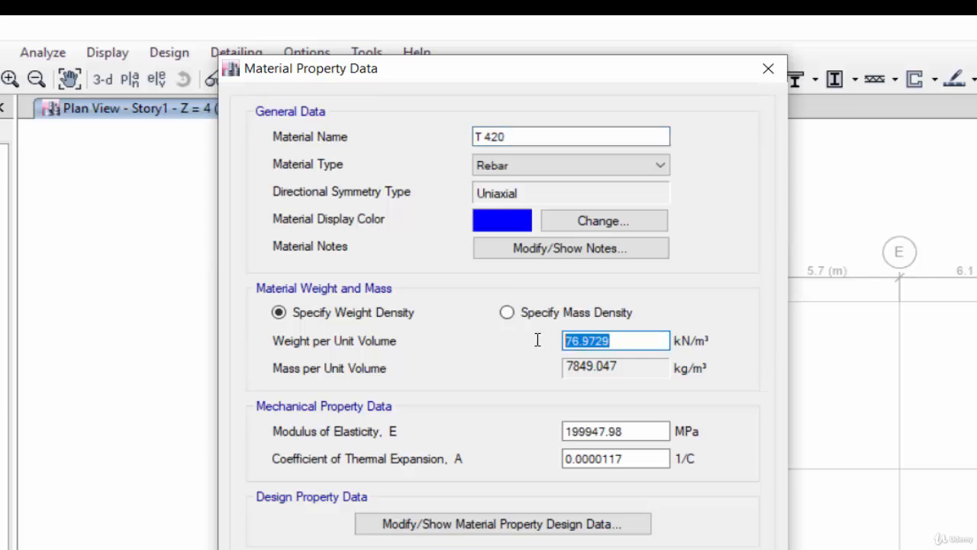
pyautogui.write('78')
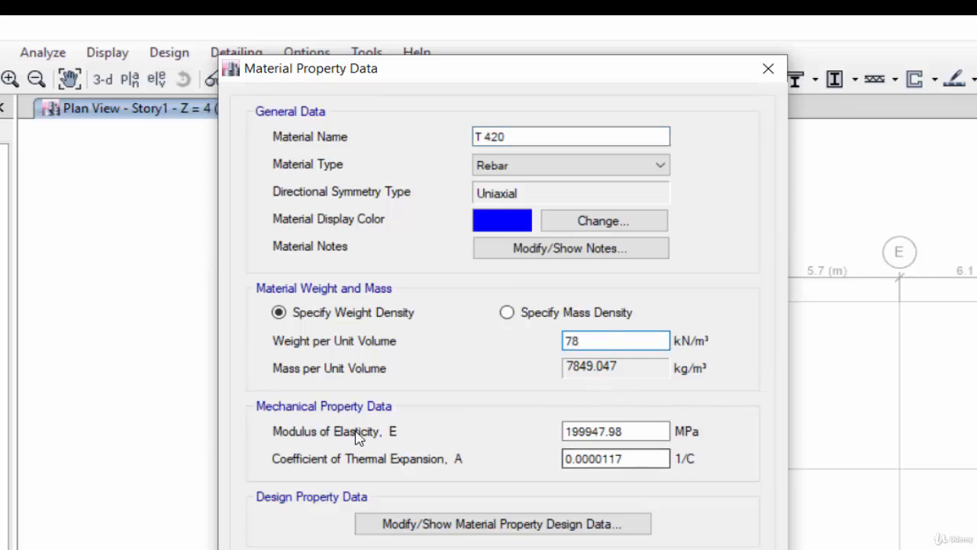
pyautogui.moveTo(645, 430); pyautogui.dragTo(483, 442)
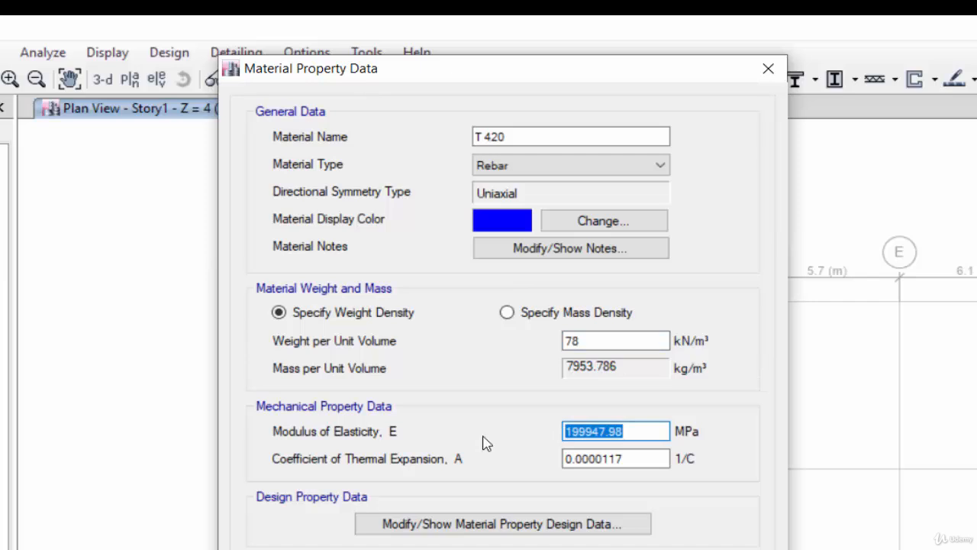
pyautogui.write('2000')
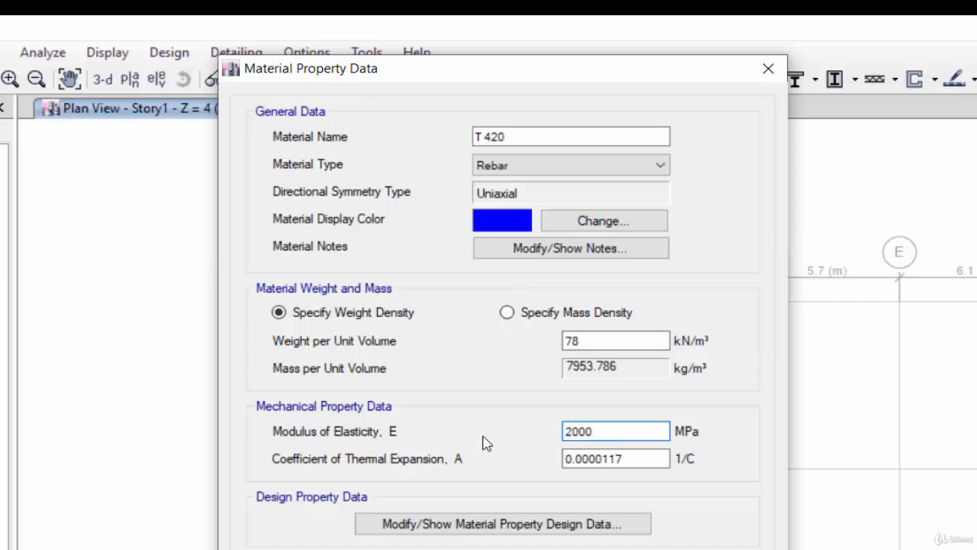
pyautogui.write('00')
# In the T 420 design data, set the minimum yield strength to 420 MPa and the minimum tensile strength to 420*1.25
pyautogui.click(548, 525)
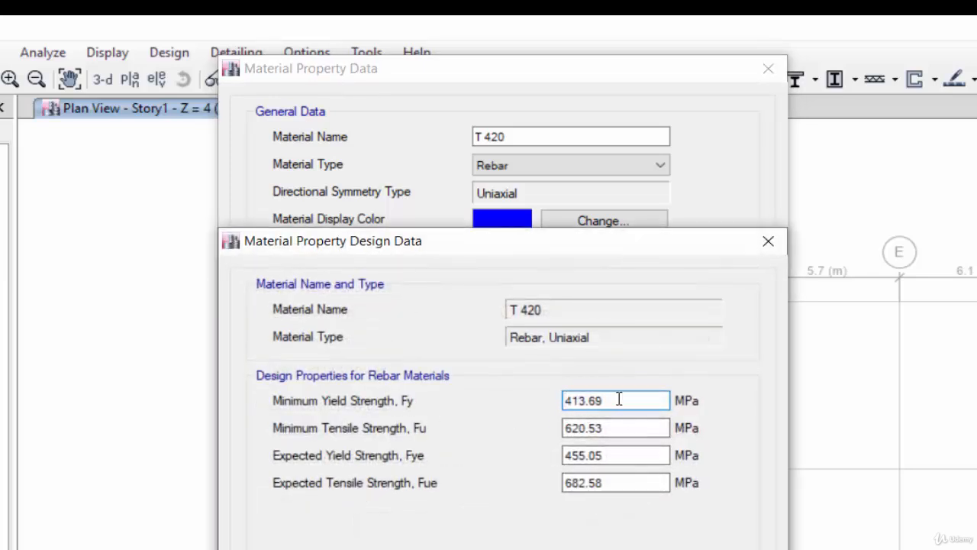
pyautogui.moveTo(619, 399); pyautogui.dragTo(507, 404)
pyautogui.write('420')
pyautogui.moveTo(664, 428); pyautogui.dragTo(496, 427)
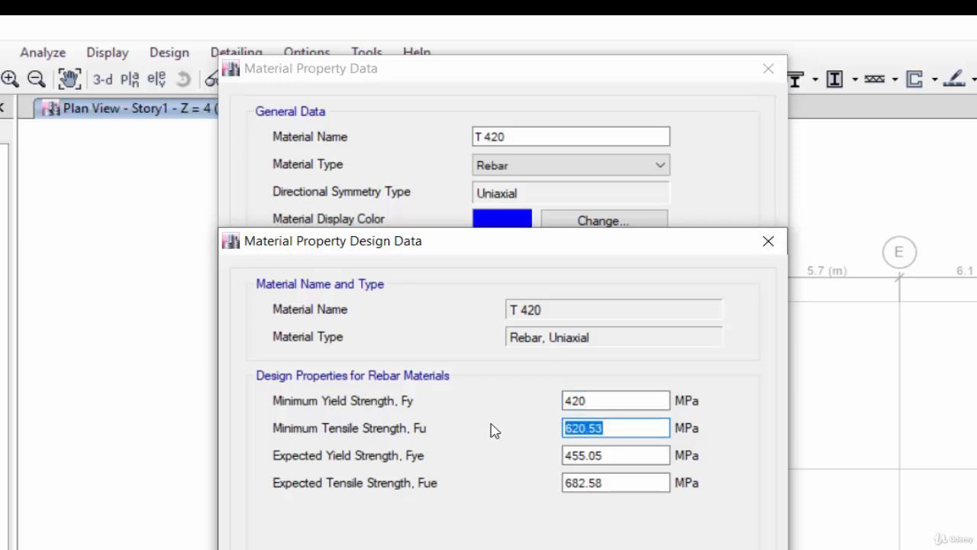
pyautogui.write('420')
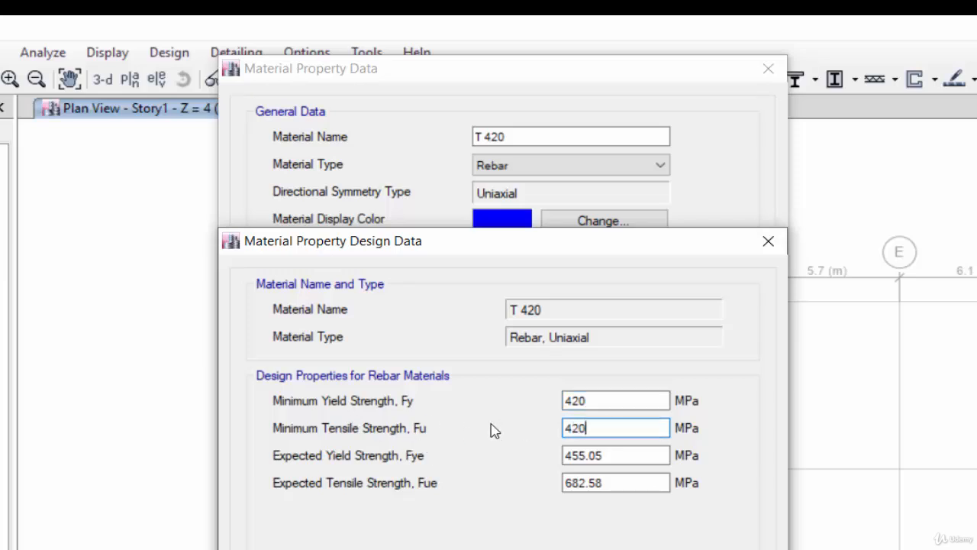
pyautogui.write('*1.25')
# Set T 420's expected yield strength to 420*1.1 and expected tensile strength to 525*1.1, and accept the material
pyautogui.click(615, 456)
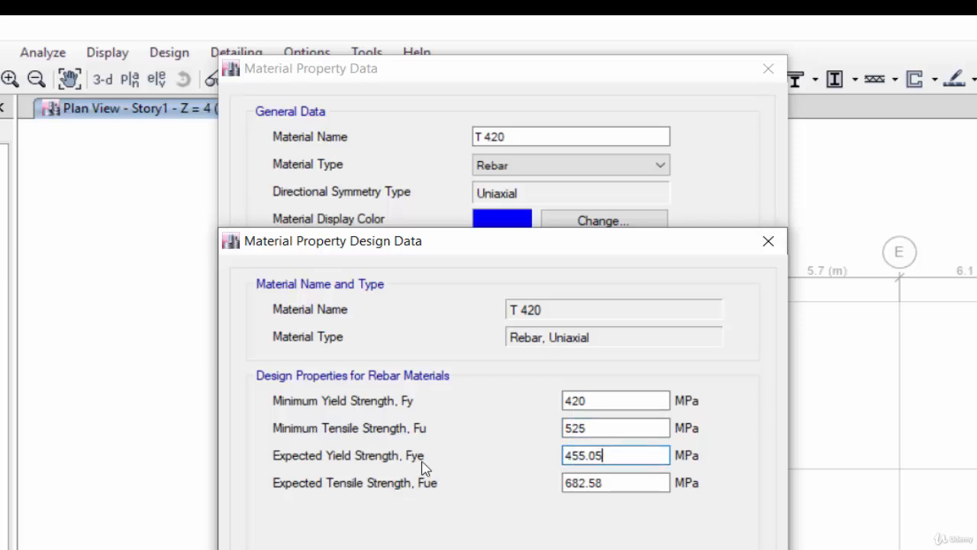
pyautogui.moveTo(612, 453); pyautogui.dragTo(454, 456)
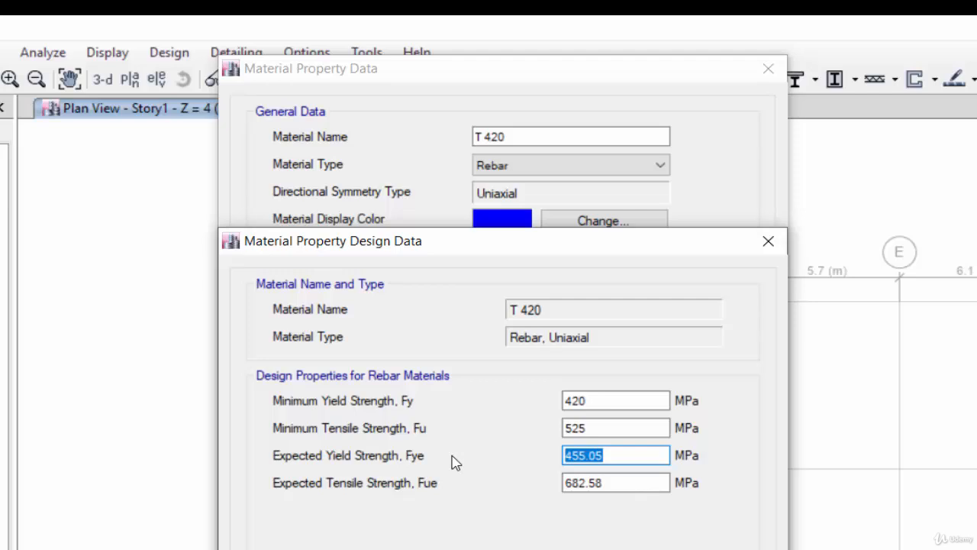
pyautogui.write('420*1.1')
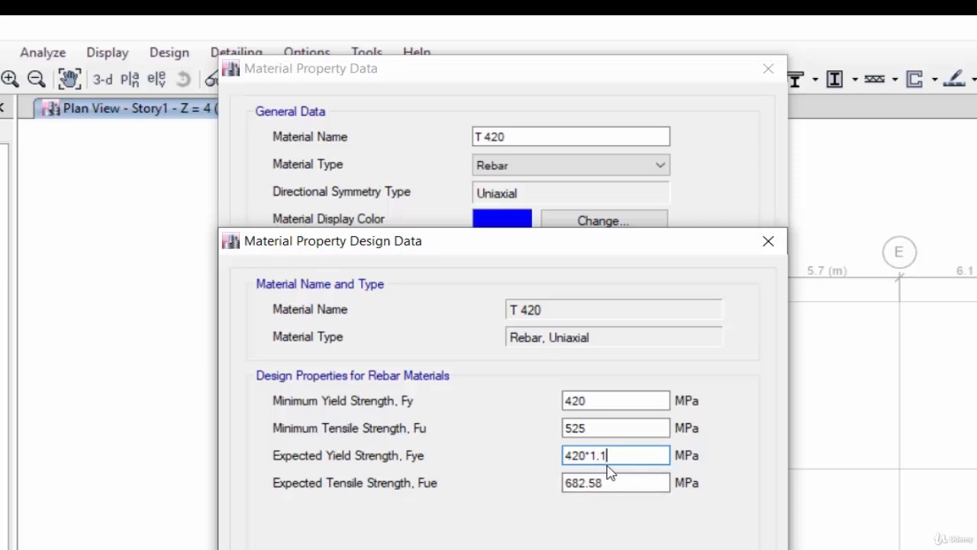
pyautogui.click(600, 431)
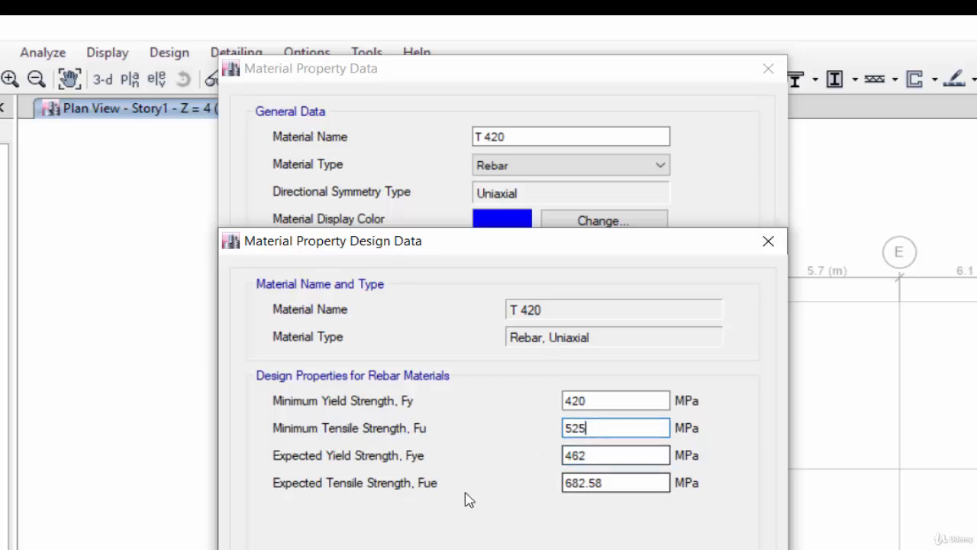
pyautogui.moveTo(633, 486); pyautogui.dragTo(502, 489)
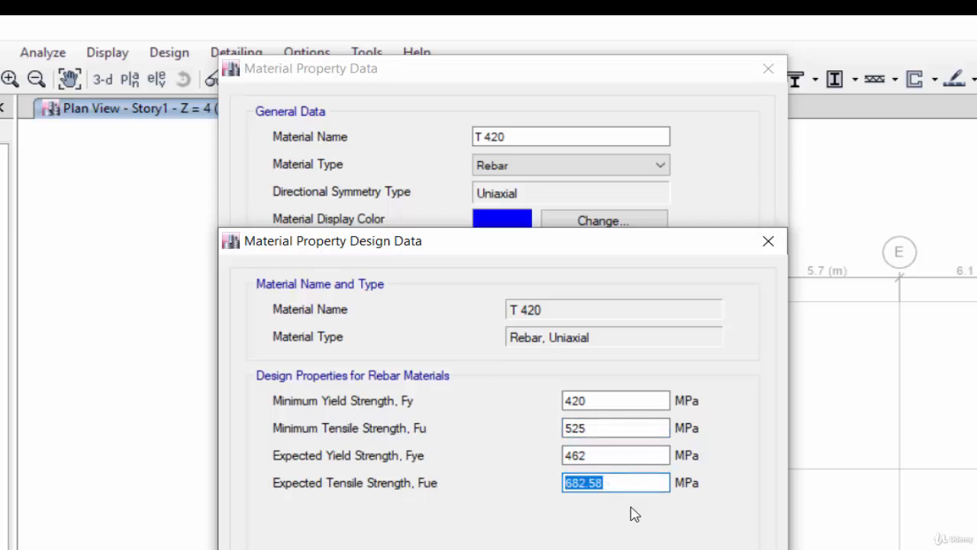
pyautogui.write('525')
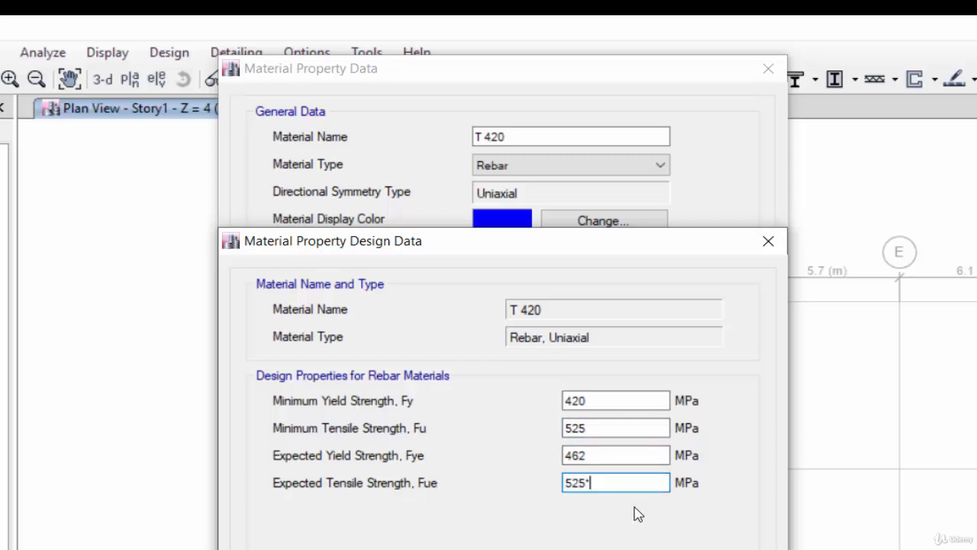
pyautogui.write('*1.1')
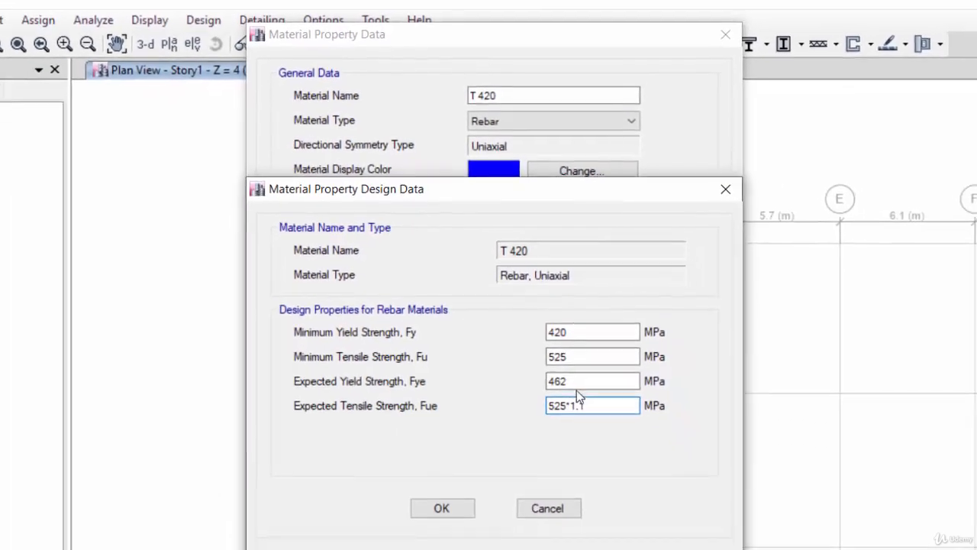
pyautogui.click(577, 384)
pyautogui.click(458, 512)
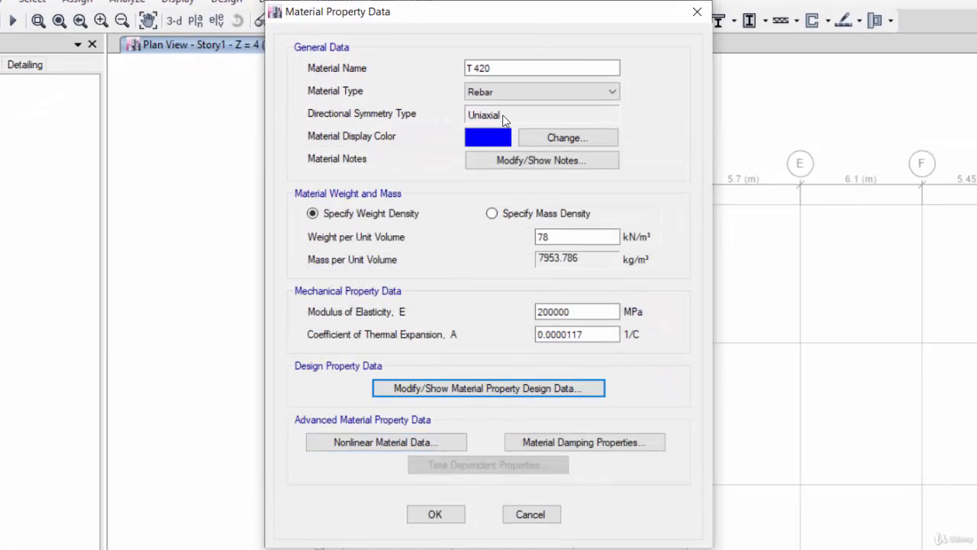
pyautogui.click(435, 514)
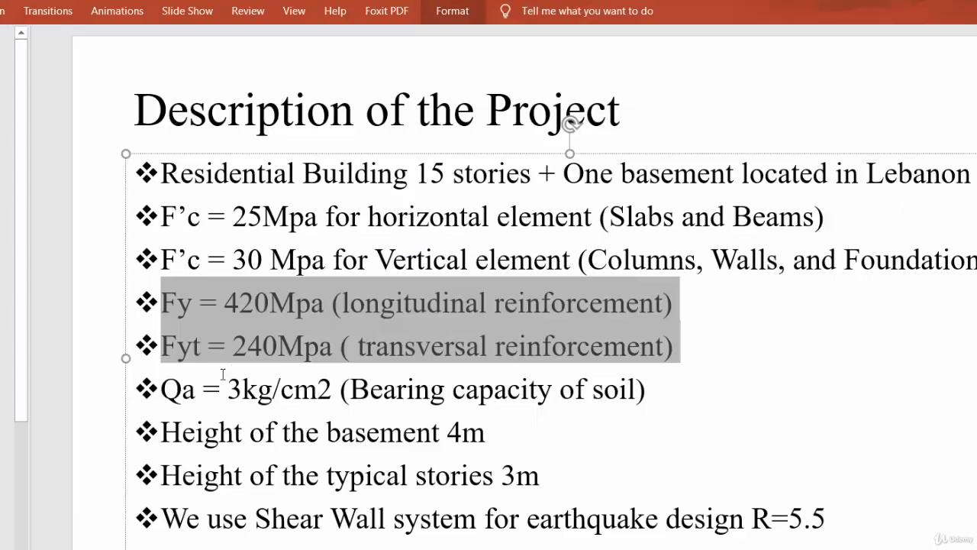
# Highlight the Fyt line in the PowerPoint project description, and add a copy of the T 420 material in ETABS
pyautogui.click(169, 349)
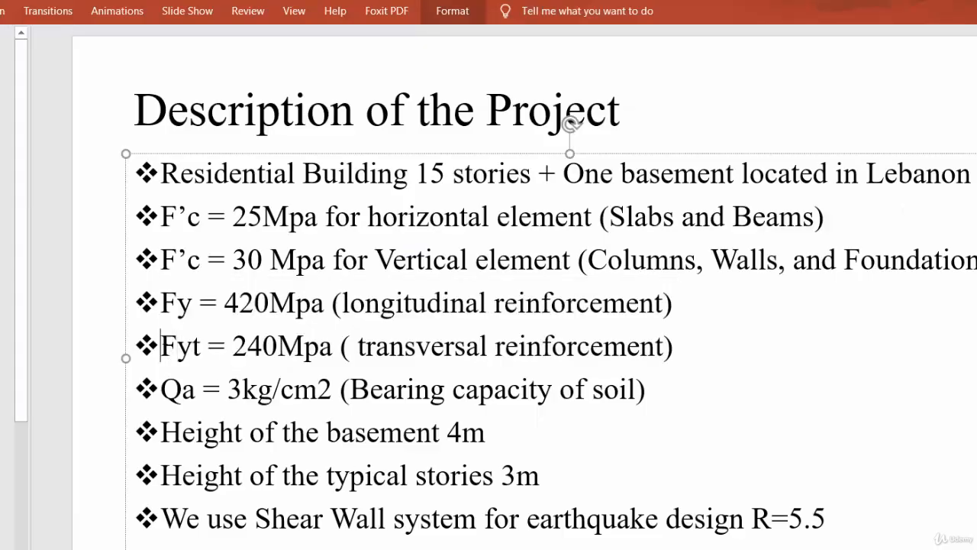
pyautogui.moveTo(162, 347); pyautogui.dragTo(663, 353)
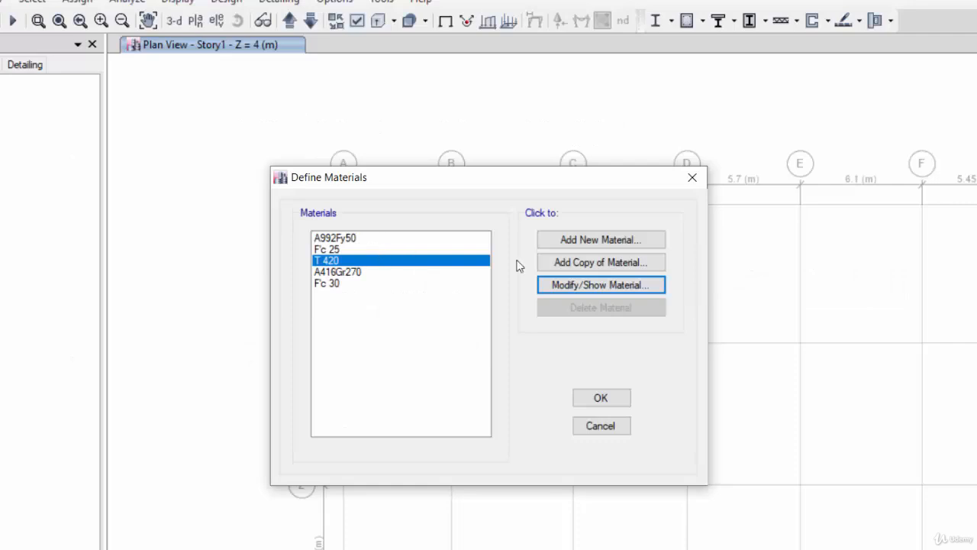
pyautogui.click(620, 263)
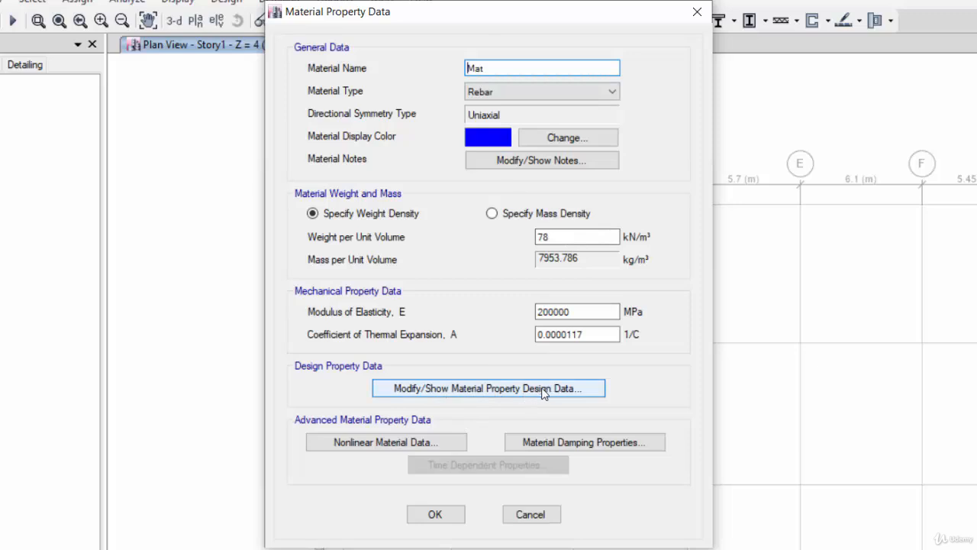
# In the copied rebar material's design data, set the minimum yield strength to 240 MPa and the minimum tensile strength to 240*1.25
pyautogui.click(566, 389)
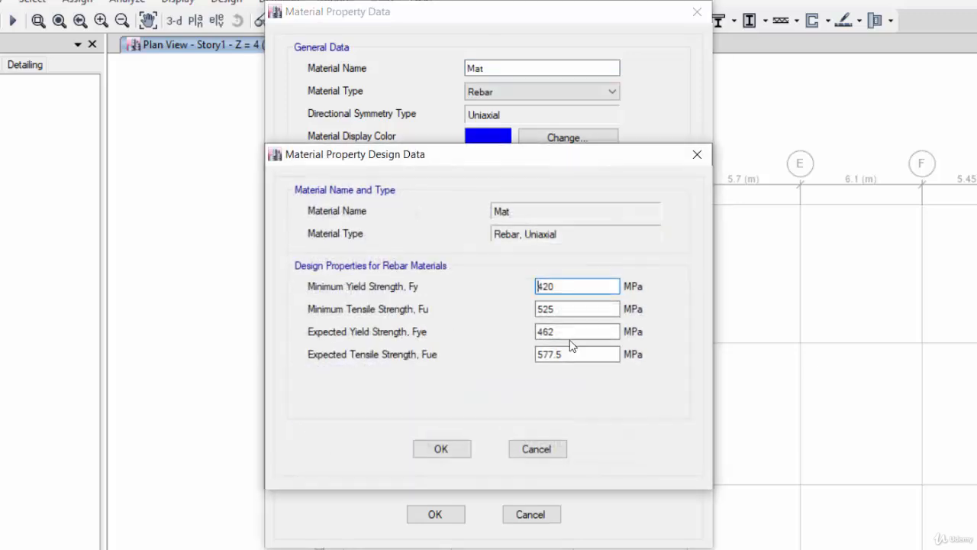
pyautogui.moveTo(572, 284); pyautogui.dragTo(530, 284)
pyautogui.write('24')
pyautogui.moveTo(571, 309); pyautogui.dragTo(538, 309)
pyautogui.write('24')
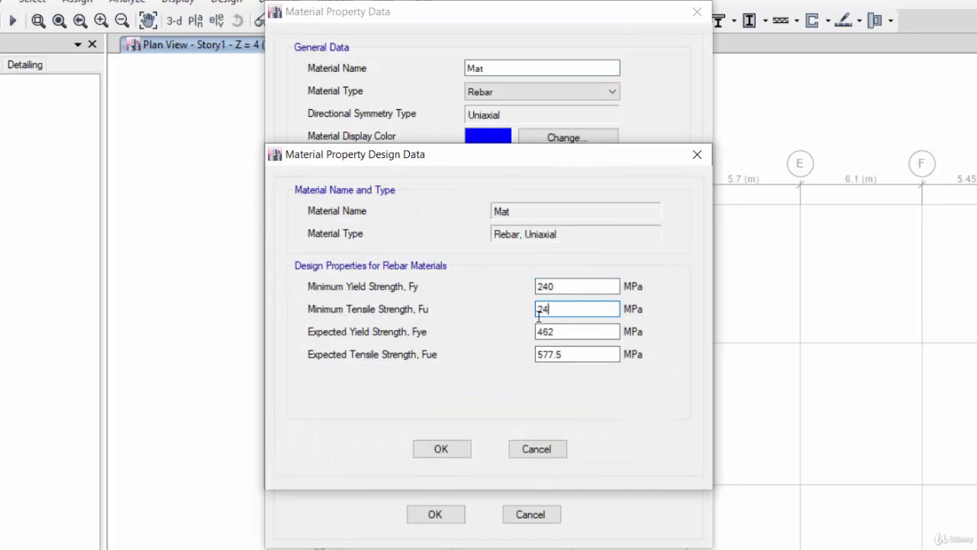
pyautogui.write('0*1.25')
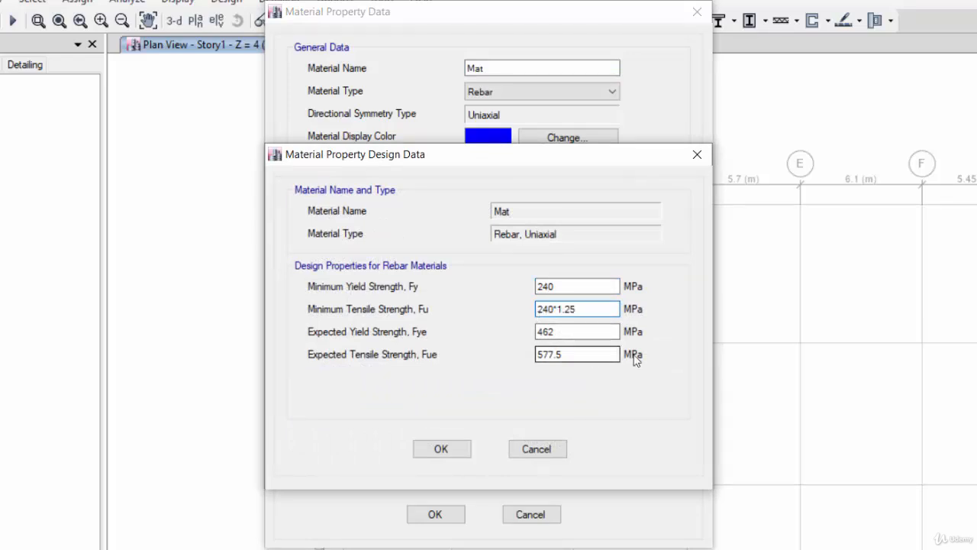
# Set the copied rebar's expected yield strength to 240*1.1 and expected tensile strength to 300*1.1, and accept all material definitions
pyautogui.moveTo(573, 331); pyautogui.dragTo(510, 338)
pyautogui.write('240*')
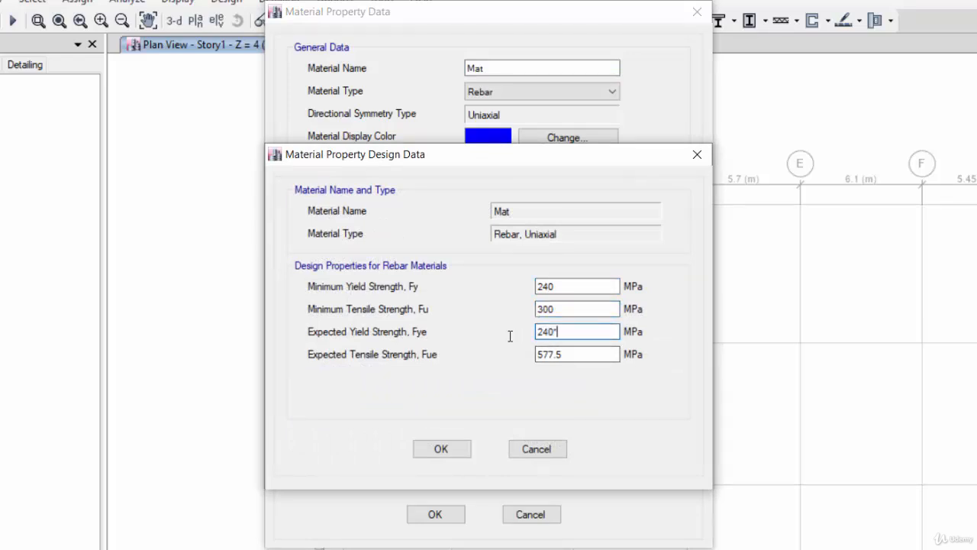
pyautogui.write('1.1')
pyautogui.moveTo(580, 356); pyautogui.dragTo(495, 359)
pyautogui.write('300')
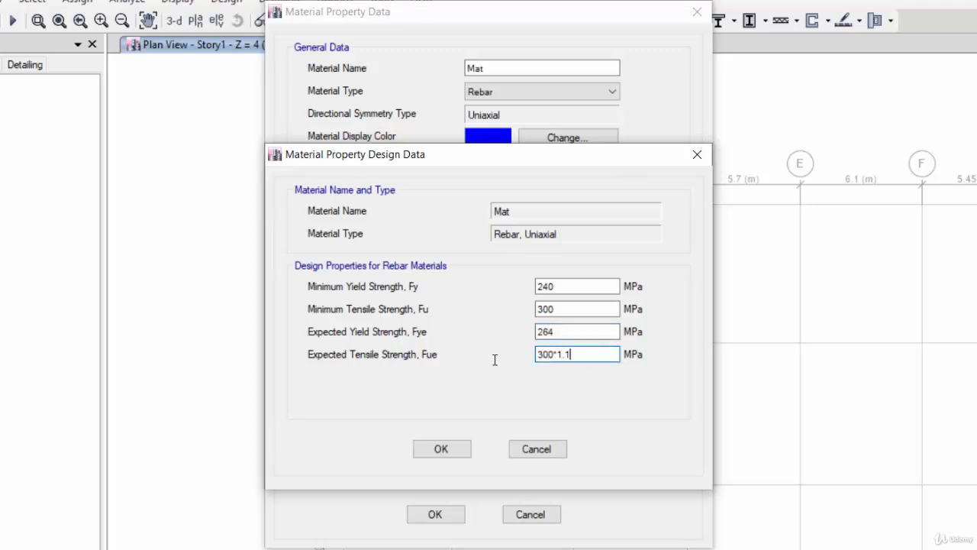
pyautogui.write('*1.1')
pyautogui.click(567, 332)
pyautogui.click(442, 449)
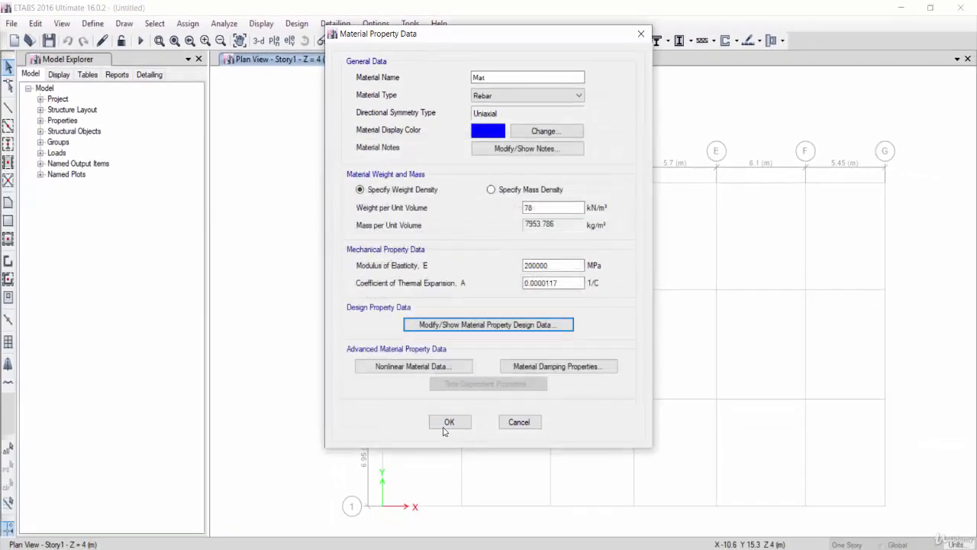
pyautogui.click(446, 424)
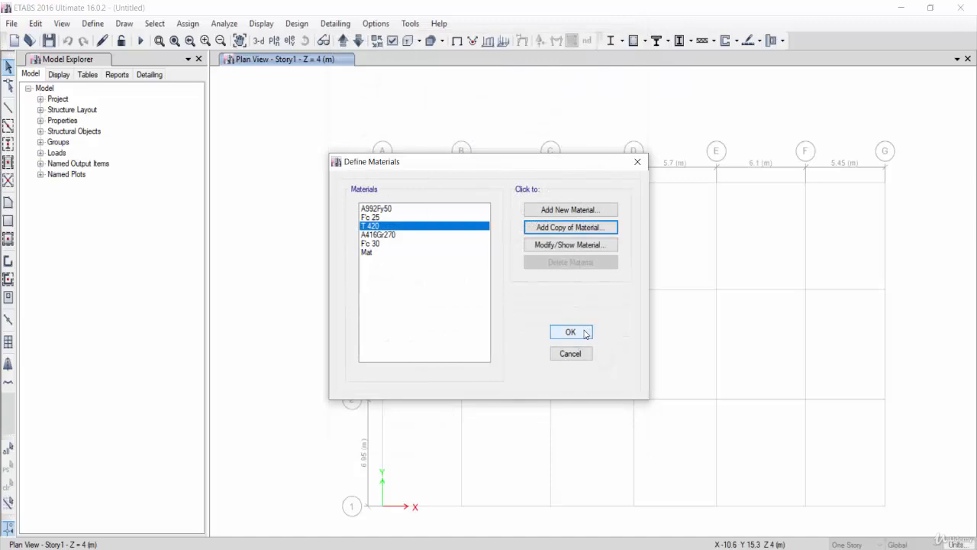
pyautogui.click(586, 334)
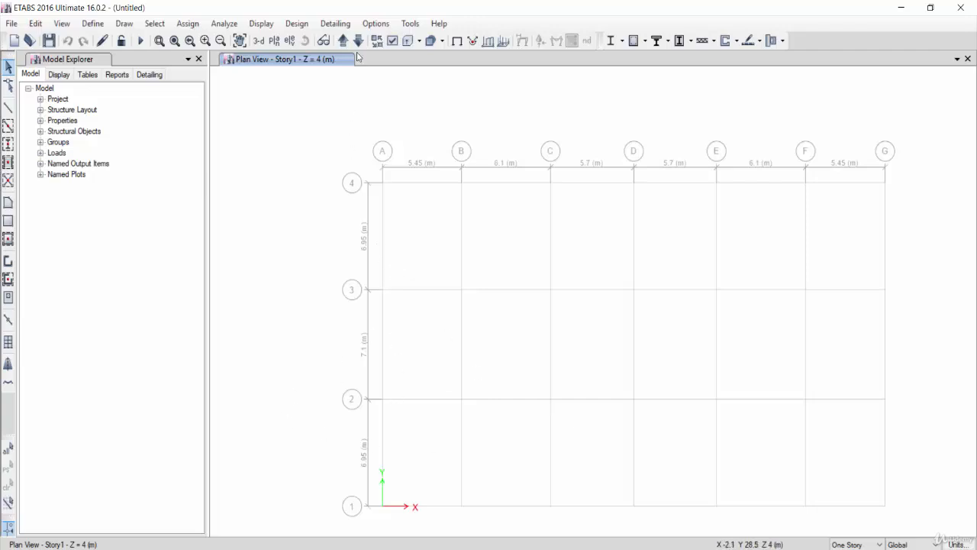
pyautogui.click(378, 23)
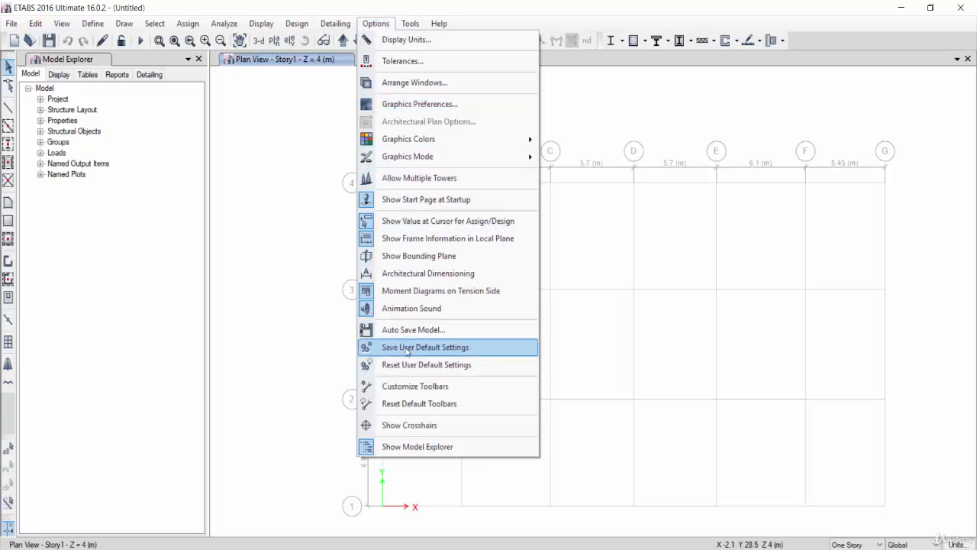
pyautogui.click(286, 294)
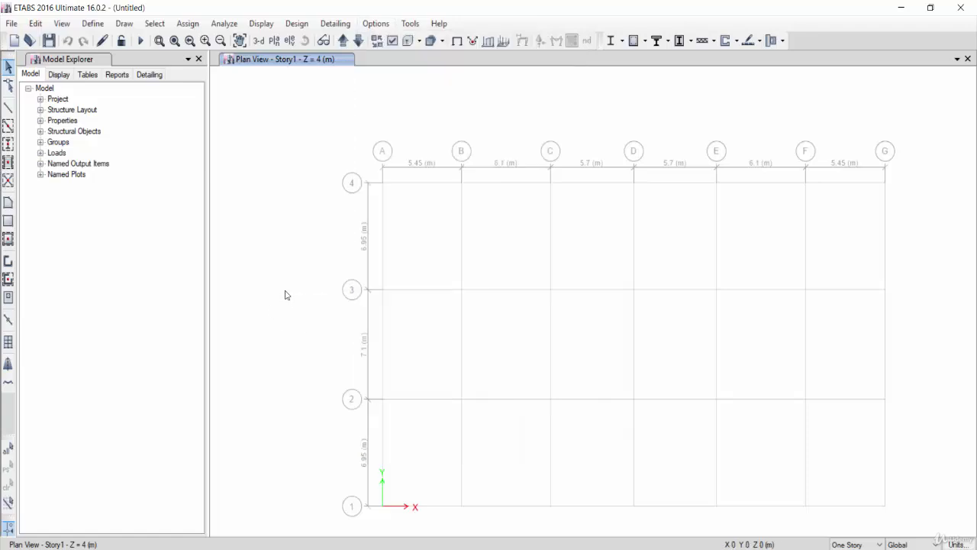